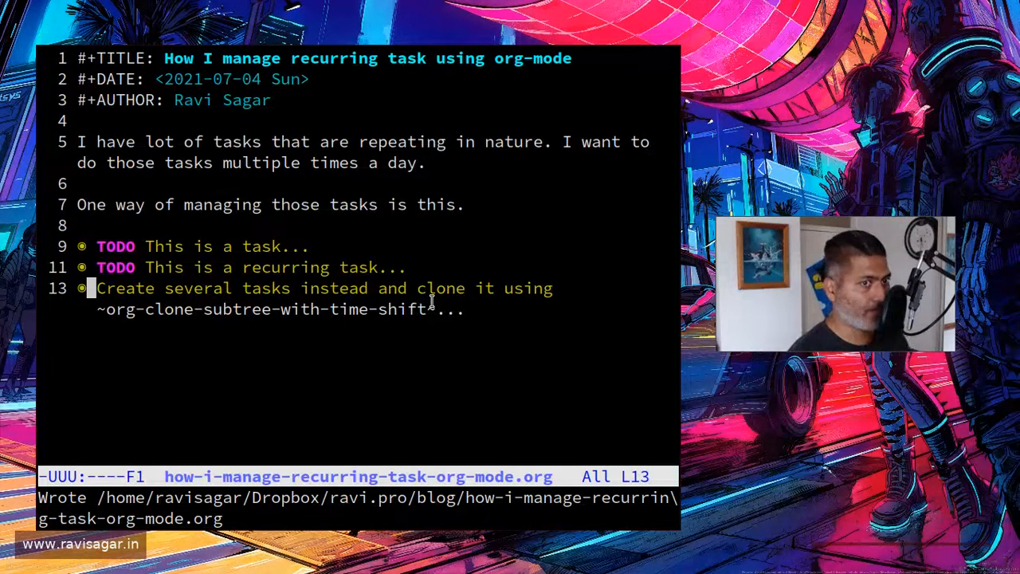
# Step: Expand the "This is a task" heading and examine its scheduled date
pyautogui.press('Up')
pyautogui.press('Up')
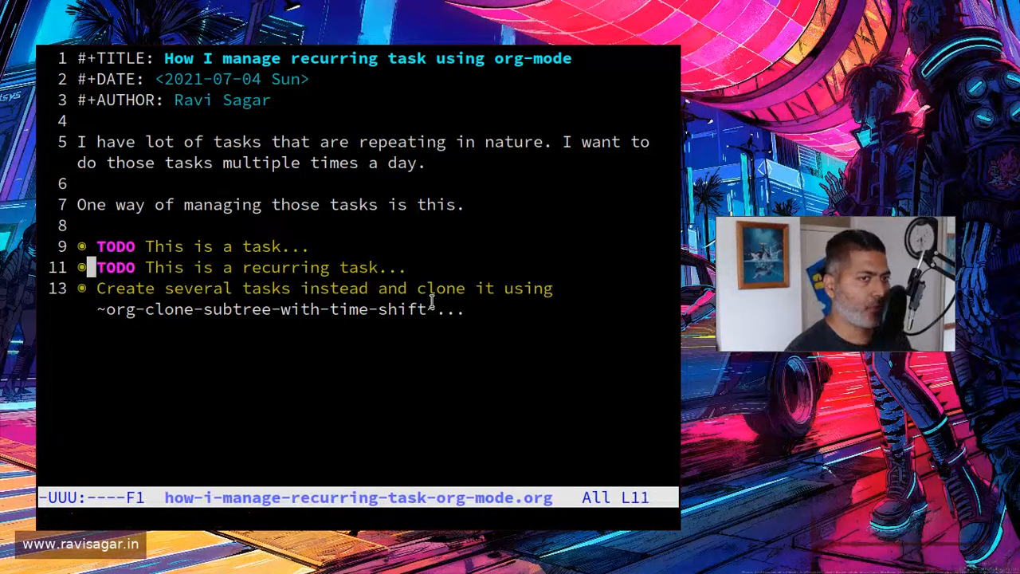
pyautogui.press('Tab')
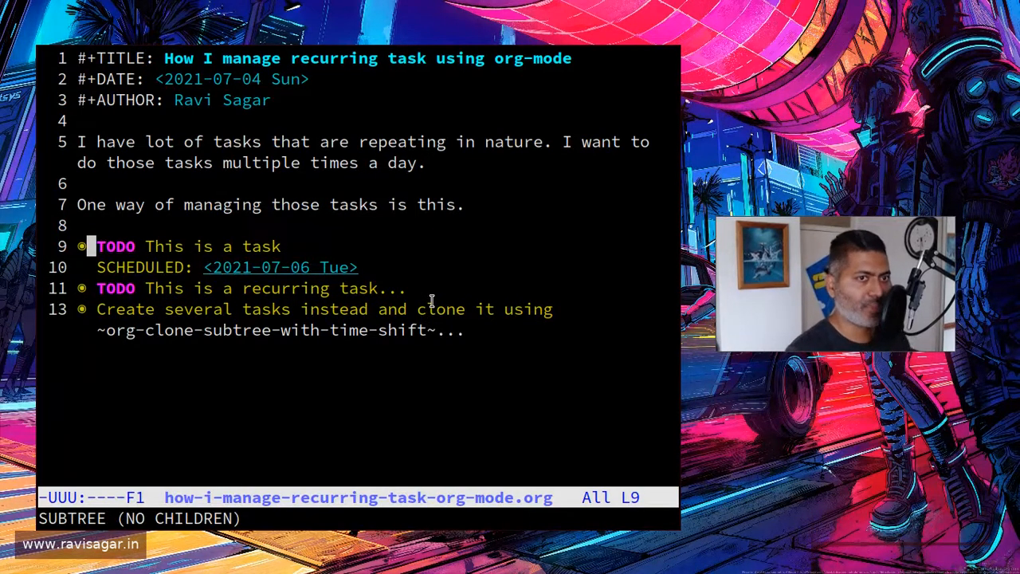
pyautogui.press('Down')
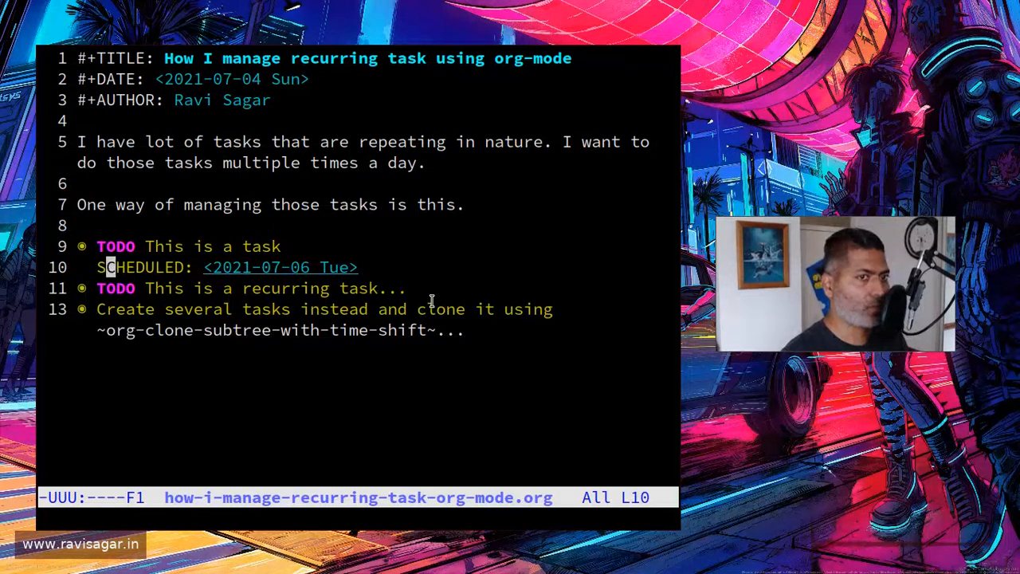
pyautogui.press('Right')
pyautogui.press('Right')
pyautogui.press('Right')
pyautogui.press('Right')
pyautogui.press('Right')
pyautogui.press('Right')
pyautogui.press('Right')
pyautogui.press('Right')
pyautogui.press('Right')
pyautogui.press('Right')
pyautogui.press('Right')
pyautogui.press('Left')
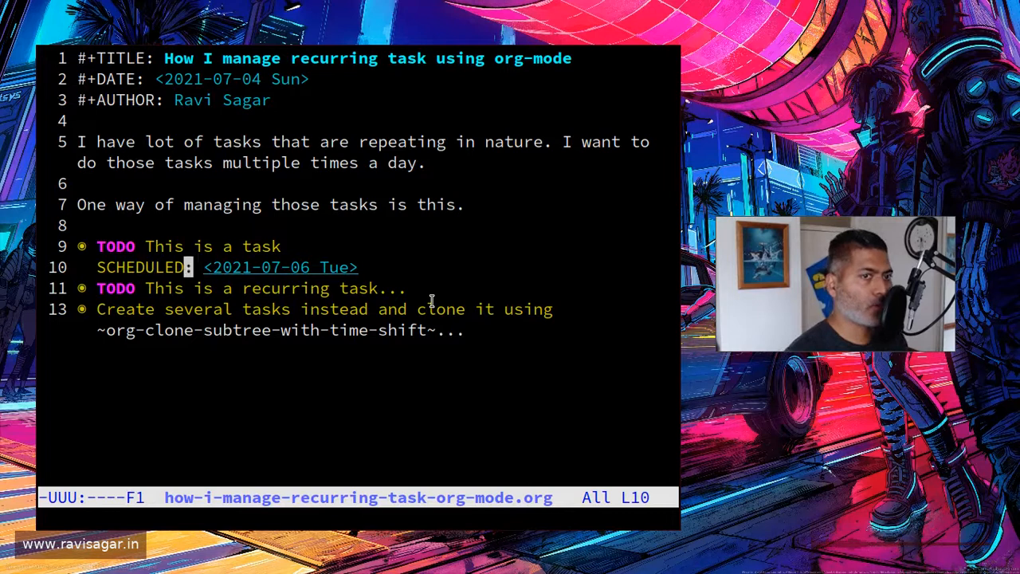
pyautogui.press('Right')
pyautogui.press('Right')
pyautogui.press('Right')
pyautogui.press('Right')
pyautogui.press('Right')
pyautogui.press('Right')
pyautogui.press('Right')
pyautogui.press('Right')
pyautogui.press('Right')
pyautogui.press('Right')
pyautogui.press('Right')
pyautogui.press('Right')
pyautogui.press('Right')
pyautogui.press('Right')
pyautogui.press('Right')
pyautogui.press('Right')
pyautogui.press('Right')
pyautogui.press('Right')
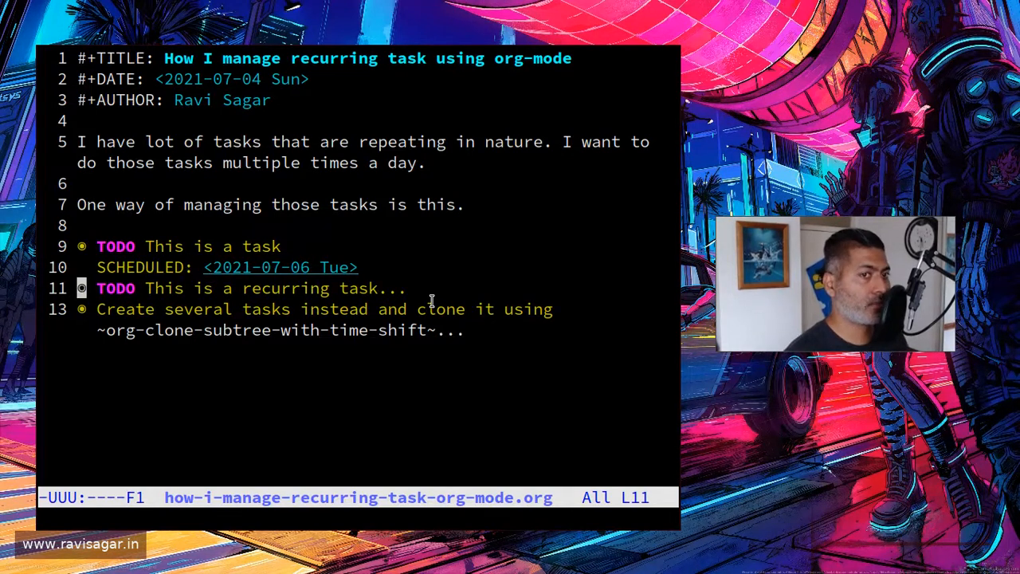
pyautogui.press('Left')
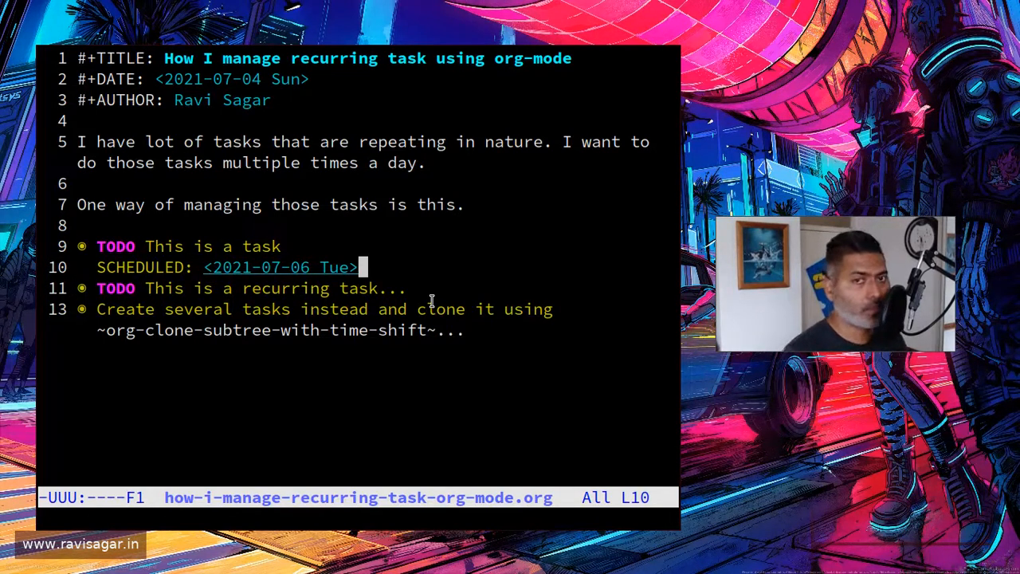
# Step: Mark the "This is a task" heading as DONE
pyautogui.press('Up')
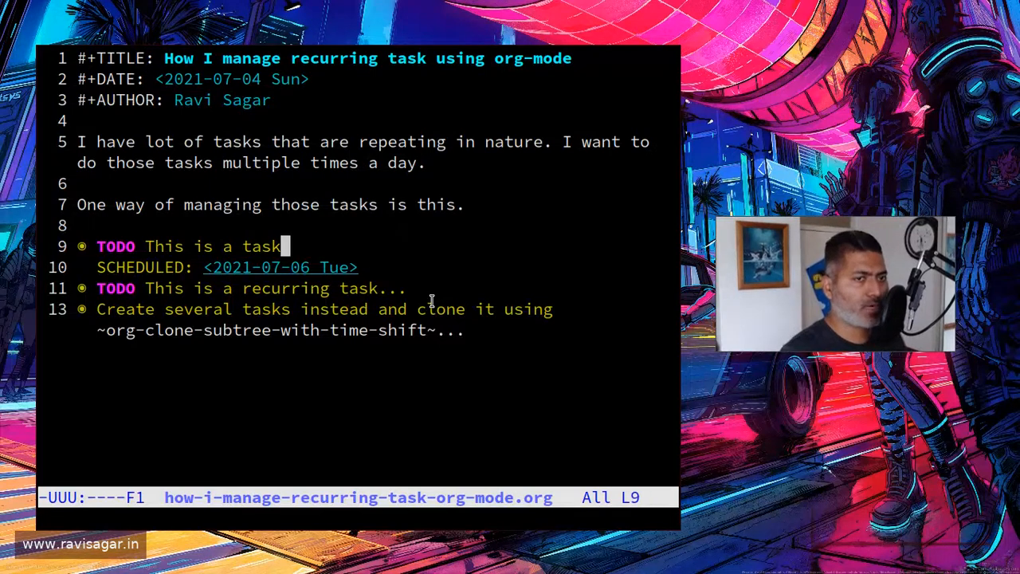
pyautogui.press('Left')
pyautogui.press('Left')
pyautogui.press('Left')
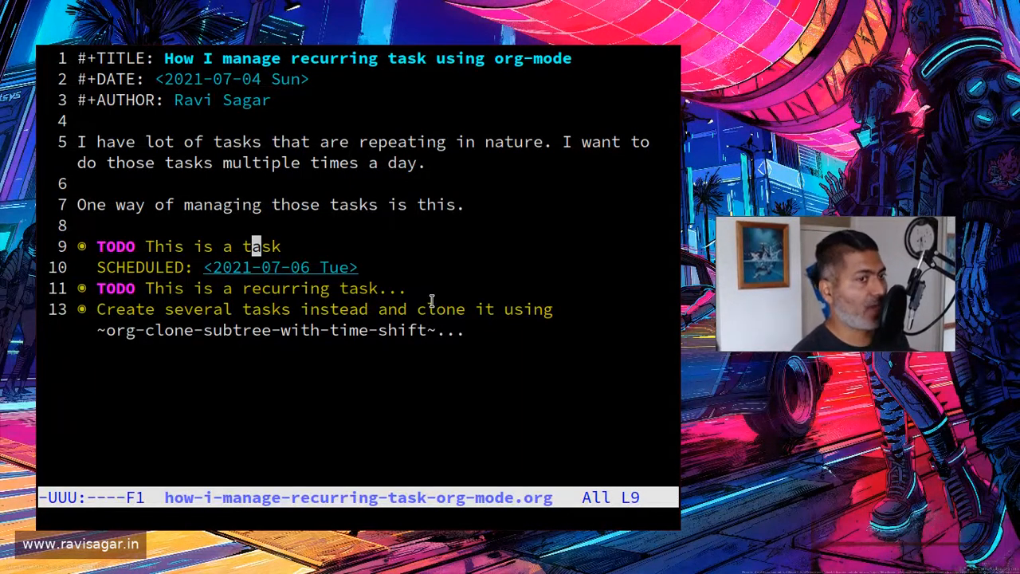
pyautogui.hotkey('ctrl', 'c')
pyautogui.hotkey('ctrl', 't')
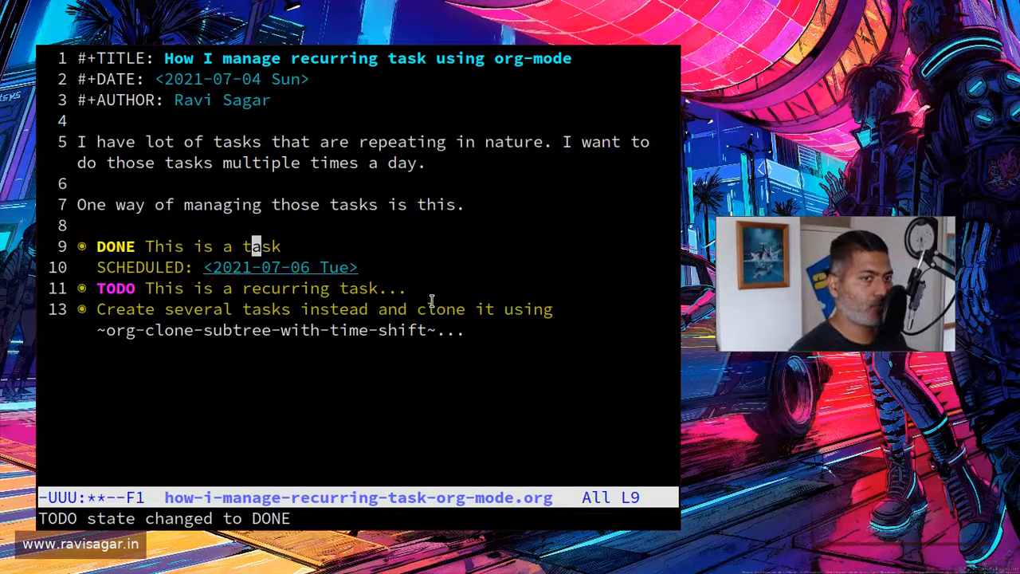
# Step: Expand the "This is a recurring task" heading and examine its scheduled date and repeater
pyautogui.press('Down')
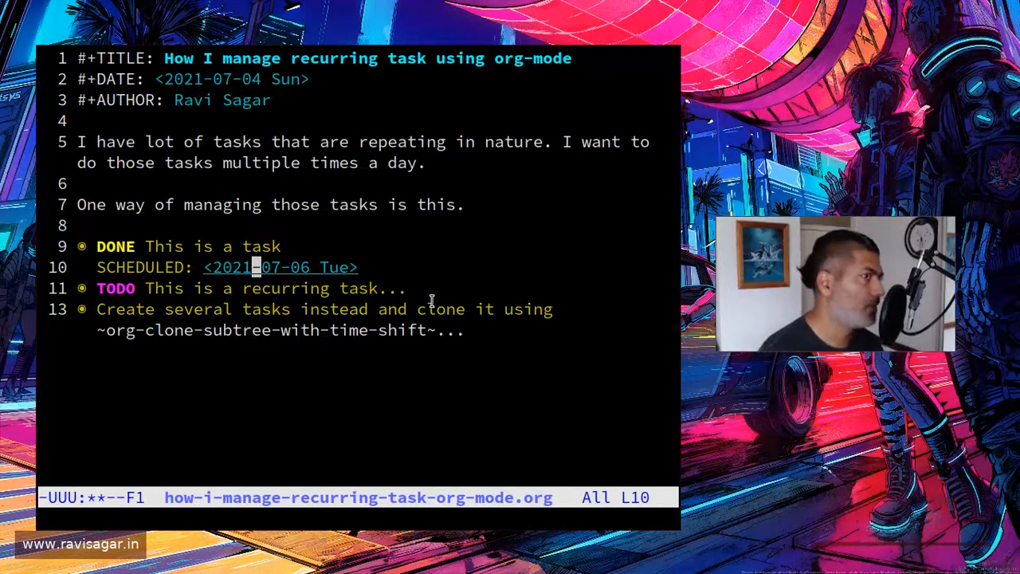
pyautogui.press('Down')
pyautogui.press('Tab')
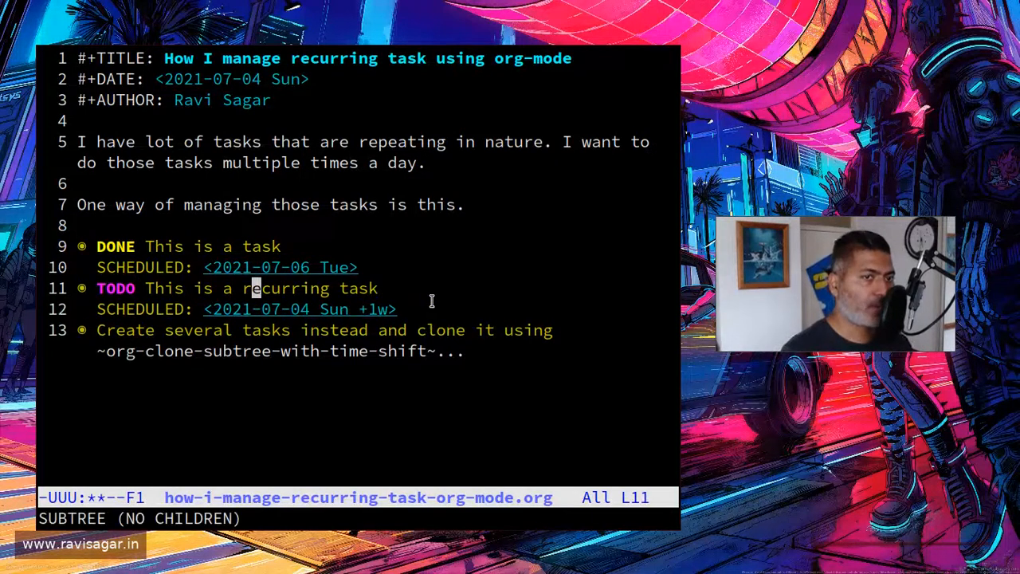
pyautogui.press('Down')
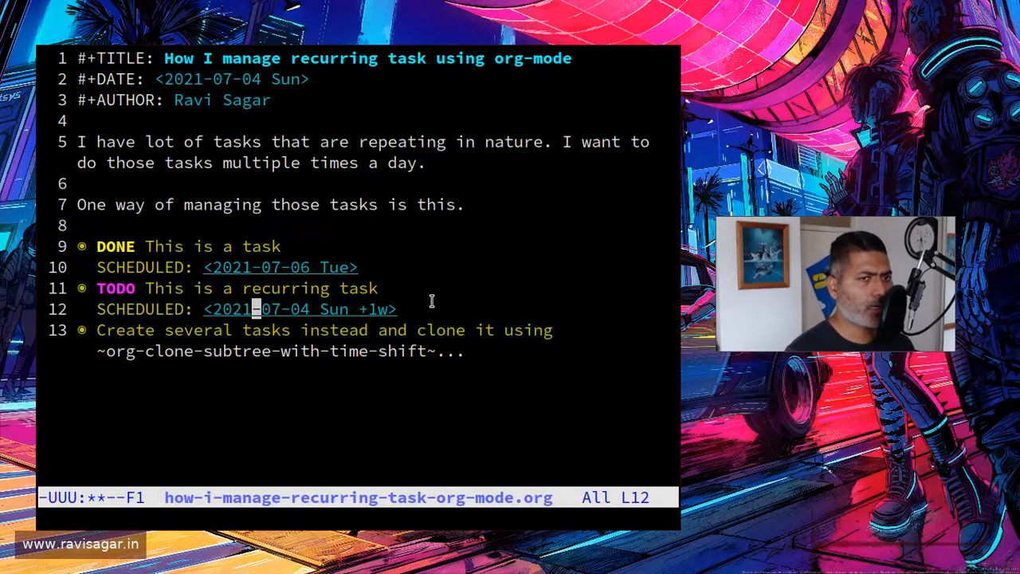
pyautogui.press('Left')
pyautogui.press('Right')
pyautogui.press('Right')
pyautogui.press('Right')
pyautogui.press('Right')
pyautogui.press('Right')
pyautogui.press('Right')
pyautogui.press('Right')
pyautogui.press('Right')
pyautogui.press('Right')
pyautogui.press('Right')
pyautogui.press('Right')
pyautogui.press('Right')
pyautogui.press('Right')
pyautogui.press('Right')
pyautogui.press('Right')
pyautogui.press('Right')
pyautogui.press('Right')
pyautogui.press('Right')
pyautogui.press('Right')
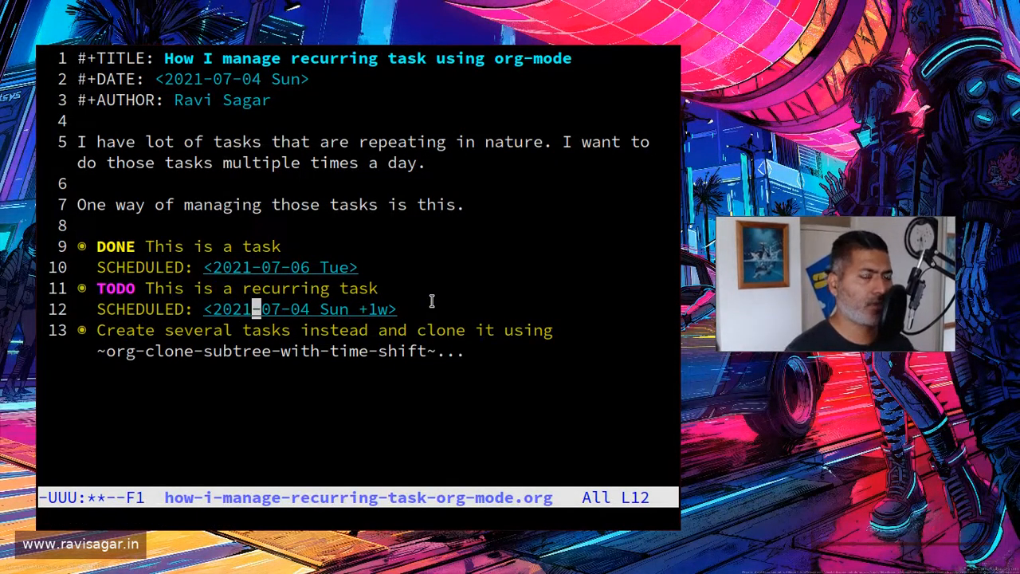
pyautogui.press('Left')
pyautogui.press('Left')
pyautogui.press('Left')
pyautogui.press('Left')
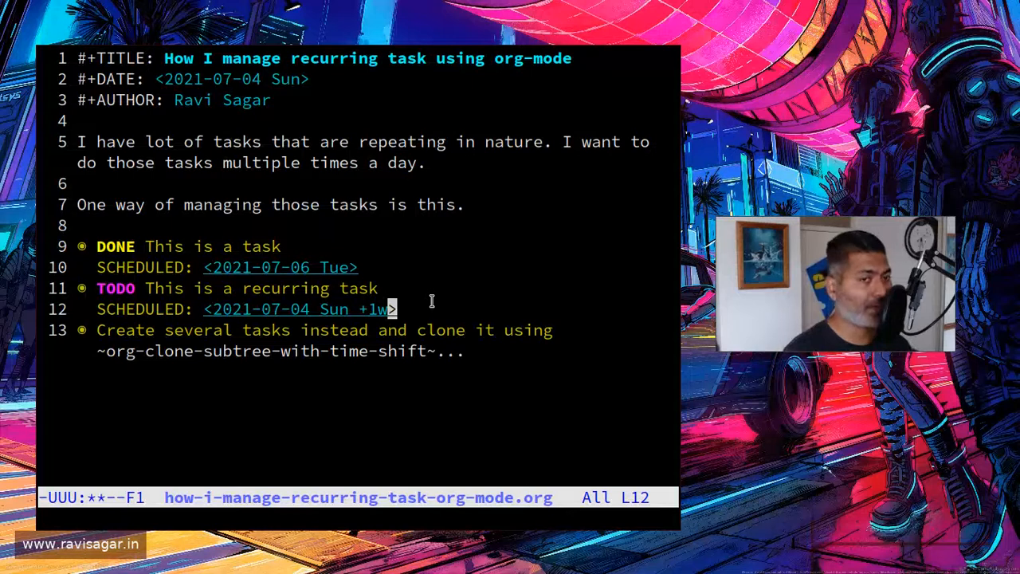
# Step: Mark the current occurrence of "This is a recurring task" as DONE
pyautogui.press('Up')
pyautogui.press('Left')
pyautogui.press('Left')
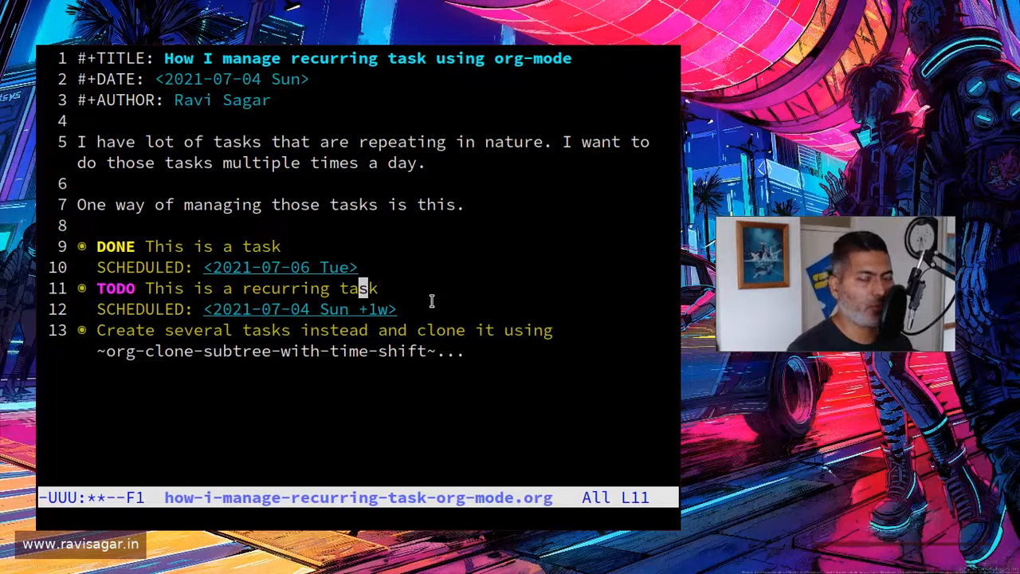
pyautogui.hotkey('ctrl', 'c')
pyautogui.hotkey('ctrl', 't')
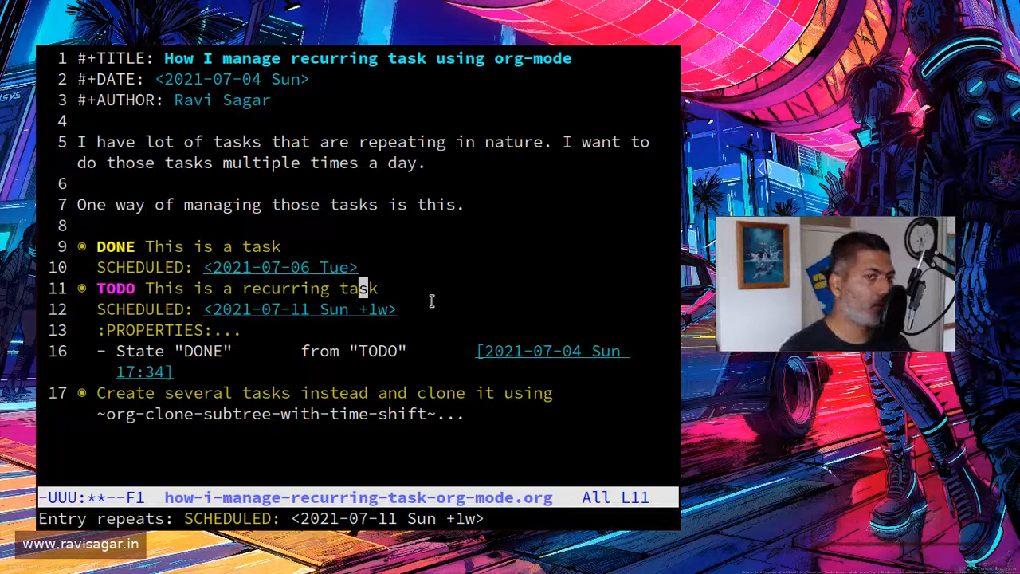
# Step: Check the recurring task's rescheduled date and briefly toggle its properties drawer
pyautogui.press('Down')
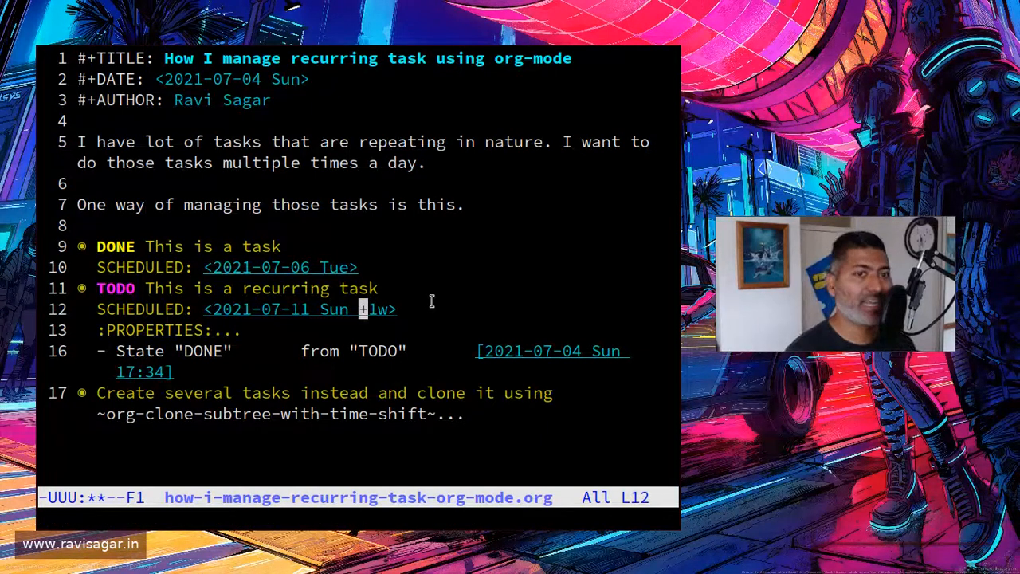
pyautogui.press('Left')
pyautogui.press('Left')
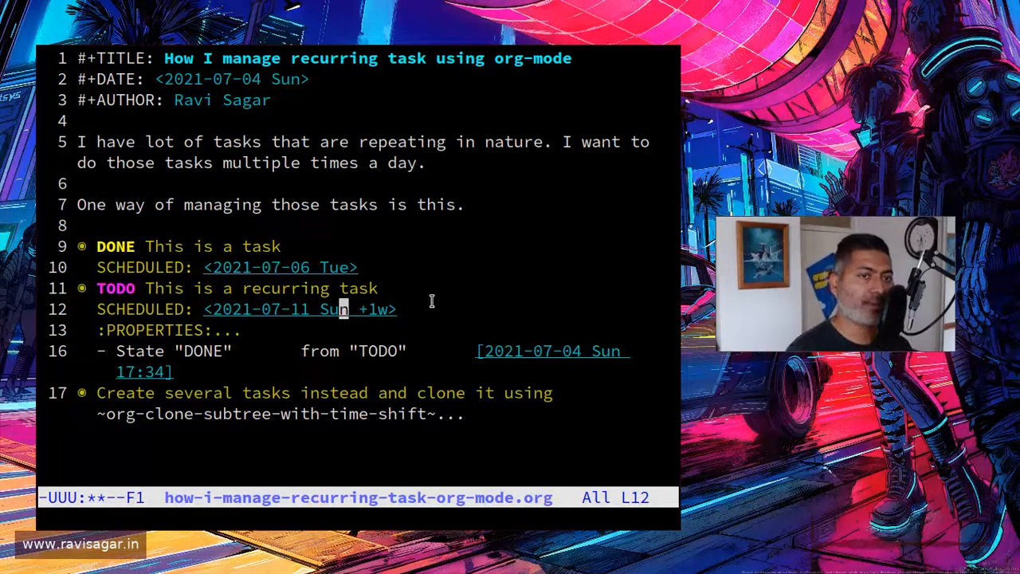
pyautogui.press('Left')
pyautogui.press('Left')
pyautogui.press('Right')
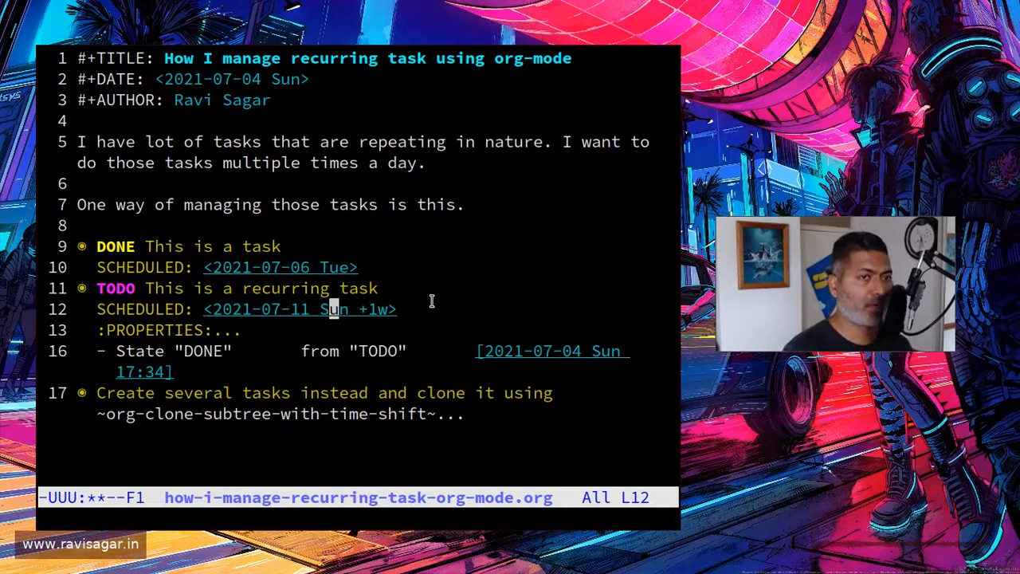
pyautogui.press('Down')
pyautogui.press('Left')
pyautogui.press('Left')
pyautogui.press('Tab')
pyautogui.press('Tab')
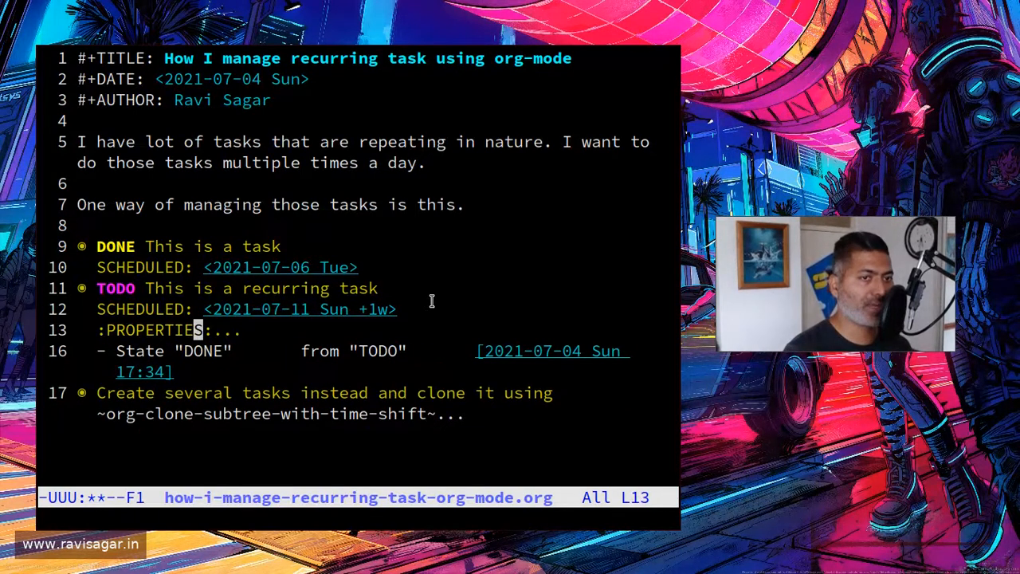
pyautogui.press('Down')
pyautogui.press('Up')
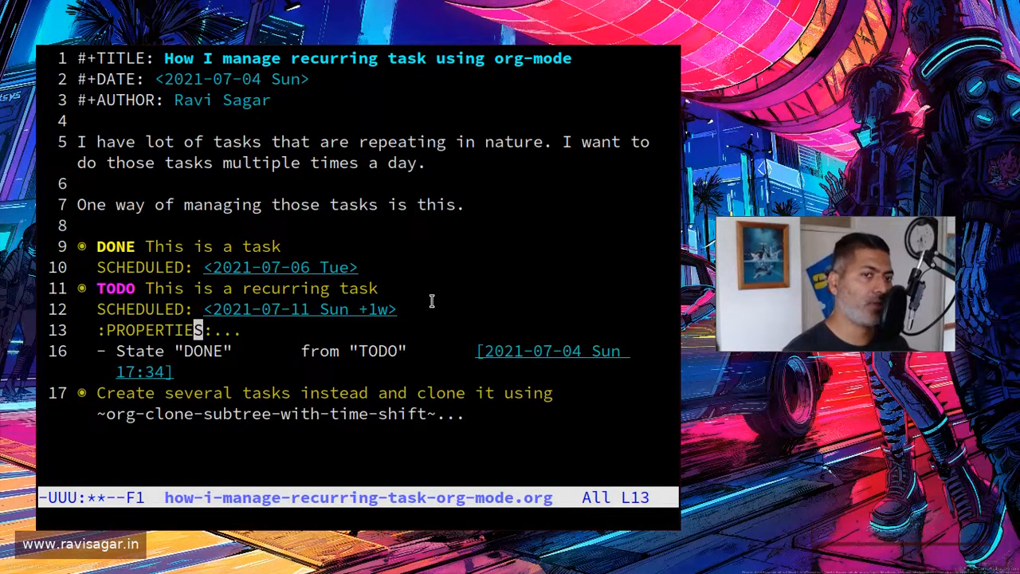
# Step: Decrease the text size and read the state-change entry logged under the recurring task
pyautogui.press('Down')
pyautogui.hotkey('ctrl', 'x')
pyautogui.hotkey('ctrl', '-')
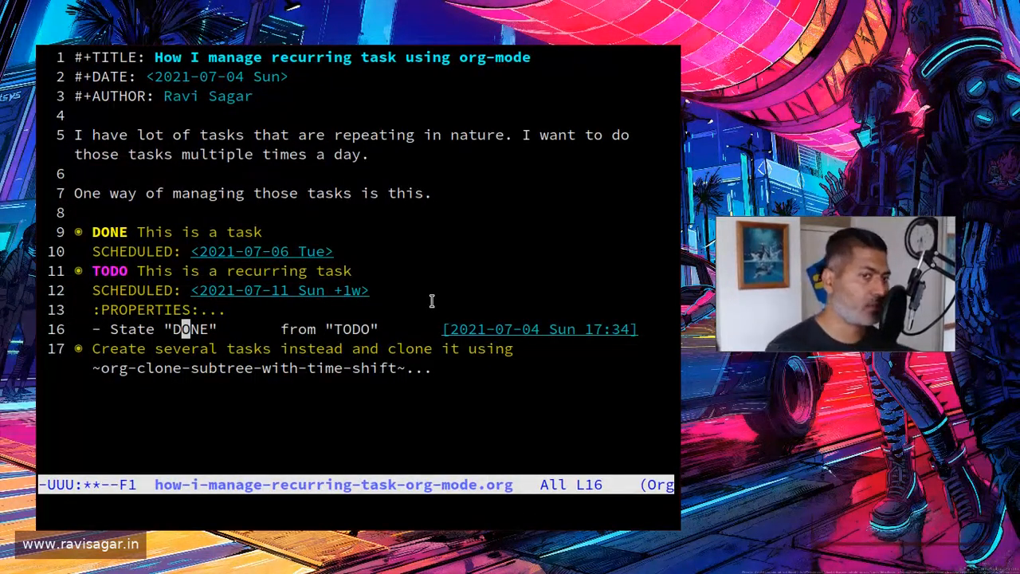
pyautogui.press('Right')
pyautogui.press('Right')
pyautogui.press('Right')
pyautogui.press('Right')
pyautogui.press('Right')
pyautogui.press('Right')
pyautogui.press('Right')
pyautogui.press('Right')
pyautogui.press('Right')
pyautogui.press('Right')
pyautogui.press('Right')
pyautogui.press('Right')
pyautogui.press('Right')
pyautogui.press('Right')
pyautogui.press('Right')
pyautogui.press('Right')
pyautogui.press('Right')
pyautogui.press('Right')
pyautogui.press('Right')
pyautogui.press('Right')
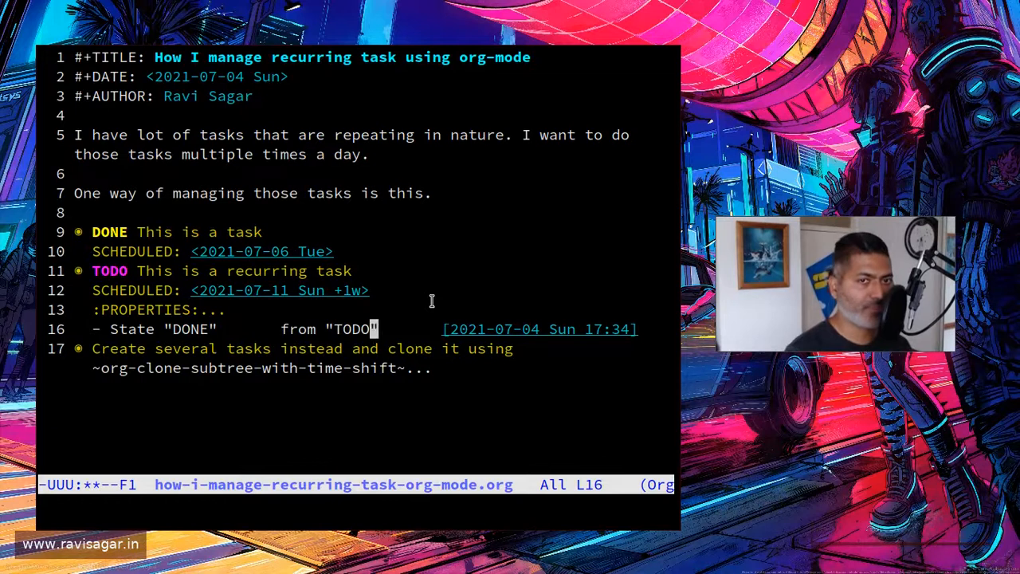
pyautogui.press('Right')
pyautogui.press('Right')
pyautogui.press('Right')
pyautogui.press('Right')
pyautogui.press('Right')
pyautogui.press('Right')
pyautogui.press('Right')
pyautogui.press('Right')
pyautogui.press('Right')
pyautogui.press('Right')
pyautogui.press('Right')
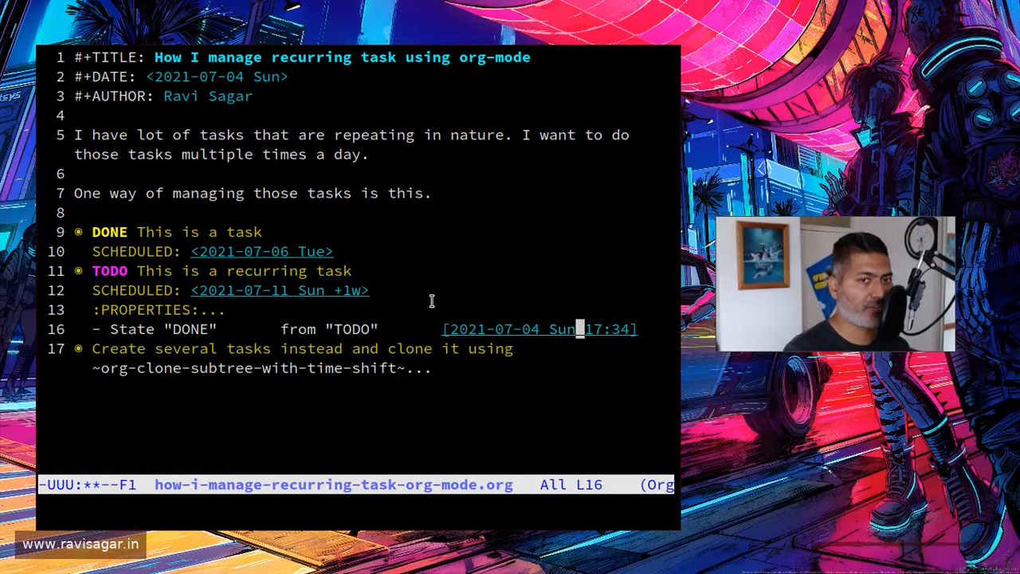
# Step: Review the recurring task's heading and the day and repeater in its SCHEDULED timestamp
pyautogui.press('Up')
pyautogui.press('Up')
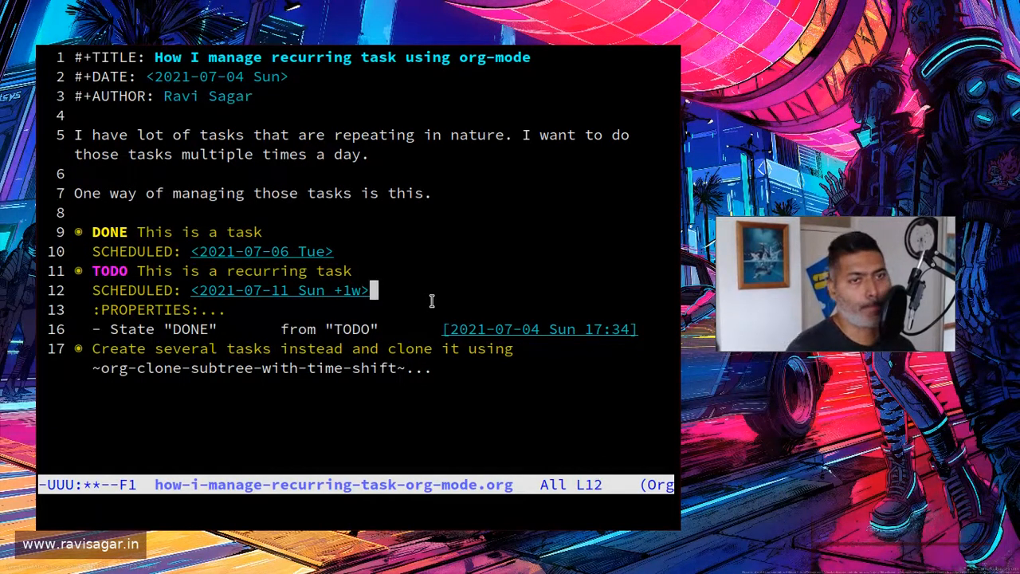
pyautogui.press('Left')
pyautogui.press('Left')
pyautogui.press('Left')
pyautogui.press('Left')
pyautogui.press('Left')
pyautogui.press('Left')
pyautogui.press('Left')
pyautogui.press('Left')
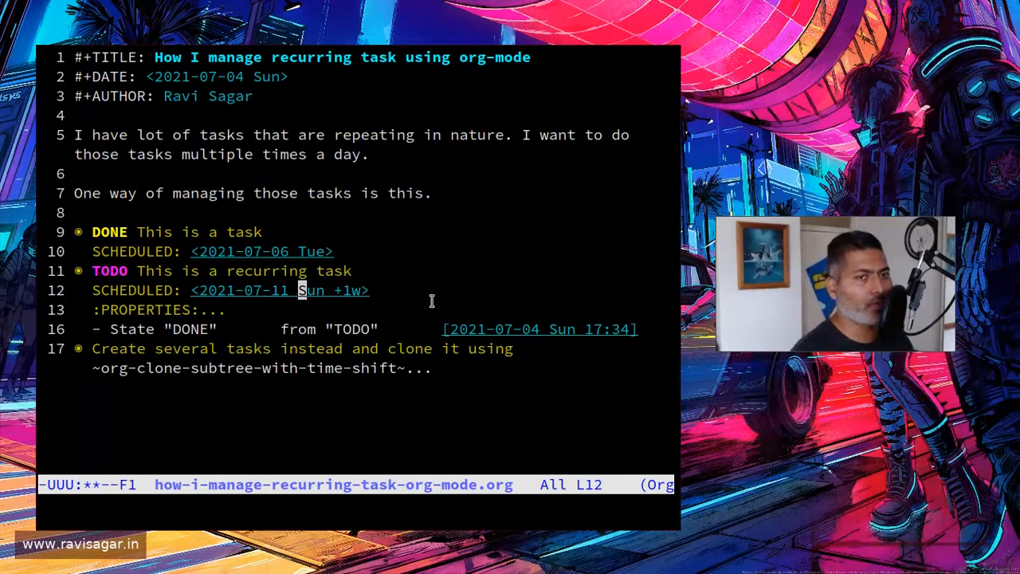
pyautogui.press('Left')
pyautogui.press('Left')
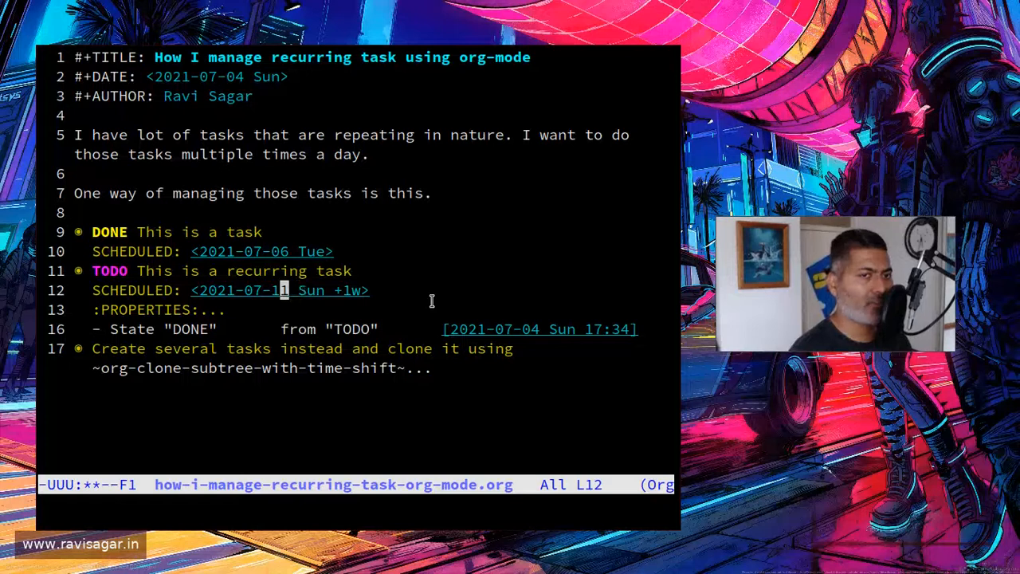
pyautogui.press('Up')
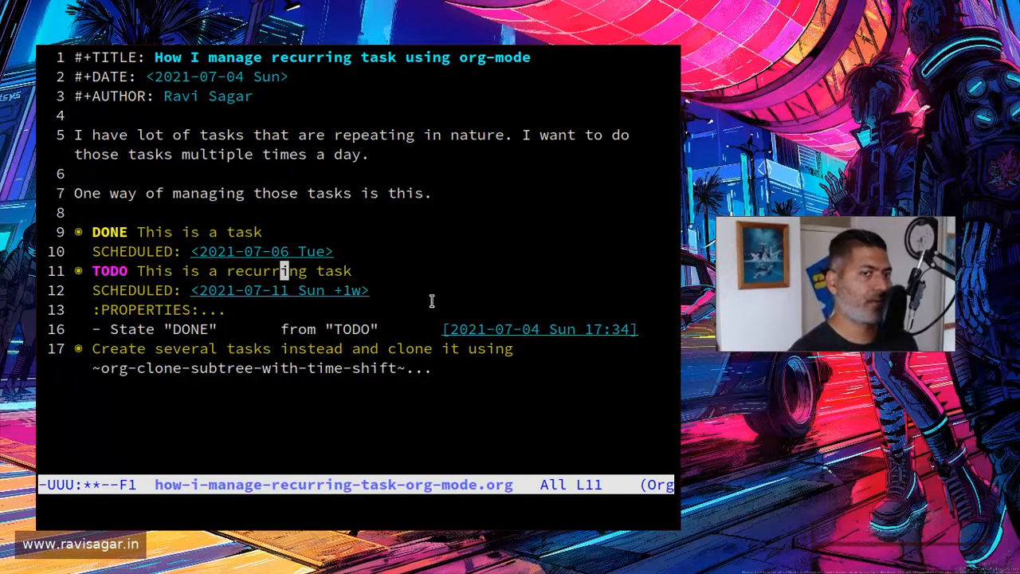
pyautogui.press('Down')
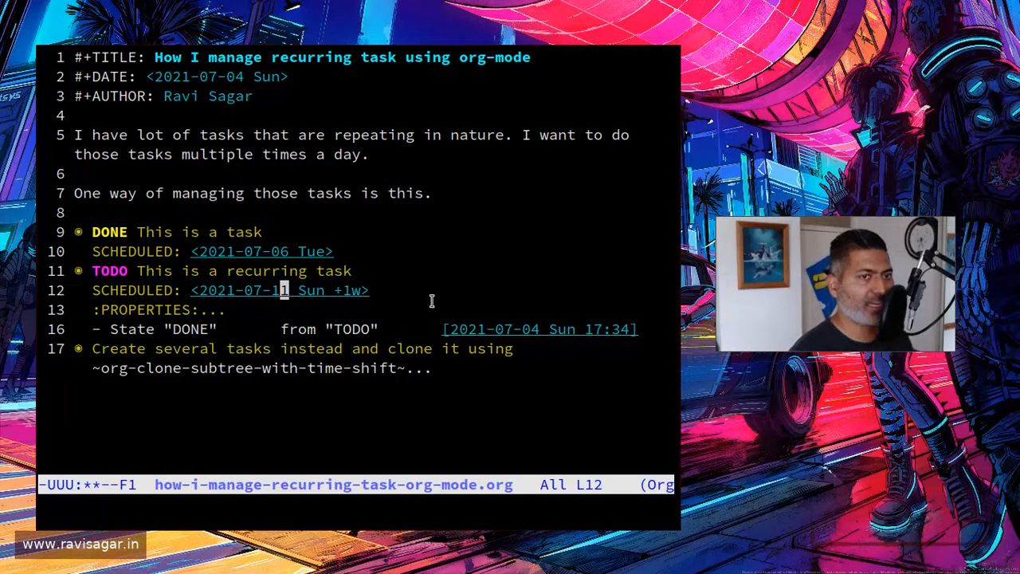
# Step: Shift the recurring task's scheduled date forward by several days and bring it back to 2021-07-11
pyautogui.hotkey('shift', 'Up')
pyautogui.hotkey('shift', 'Up')
pyautogui.hotkey('shift', 'Up')
pyautogui.hotkey('shift', 'Up')
pyautogui.hotkey('shift', 'Up')
pyautogui.hotkey('shift', 'Up')
pyautogui.hotkey('shift', 'Up')
pyautogui.hotkey('shift', 'Up')
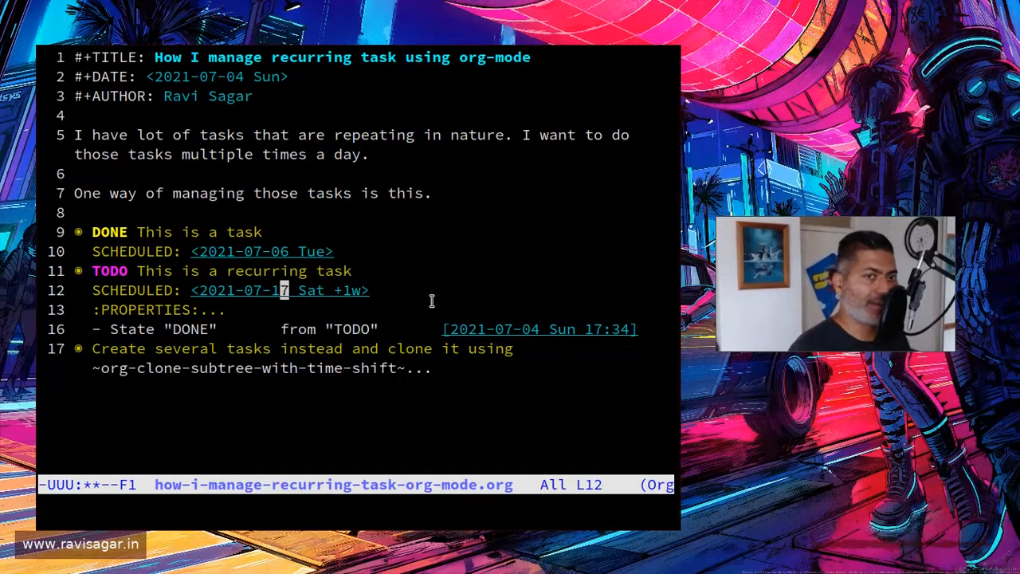
pyautogui.hotkey('shift', 'Down')
pyautogui.hotkey('shift', 'Down')
pyautogui.hotkey('shift', 'Down')
pyautogui.hotkey('shift', 'Down')
pyautogui.hotkey('shift', 'Down')
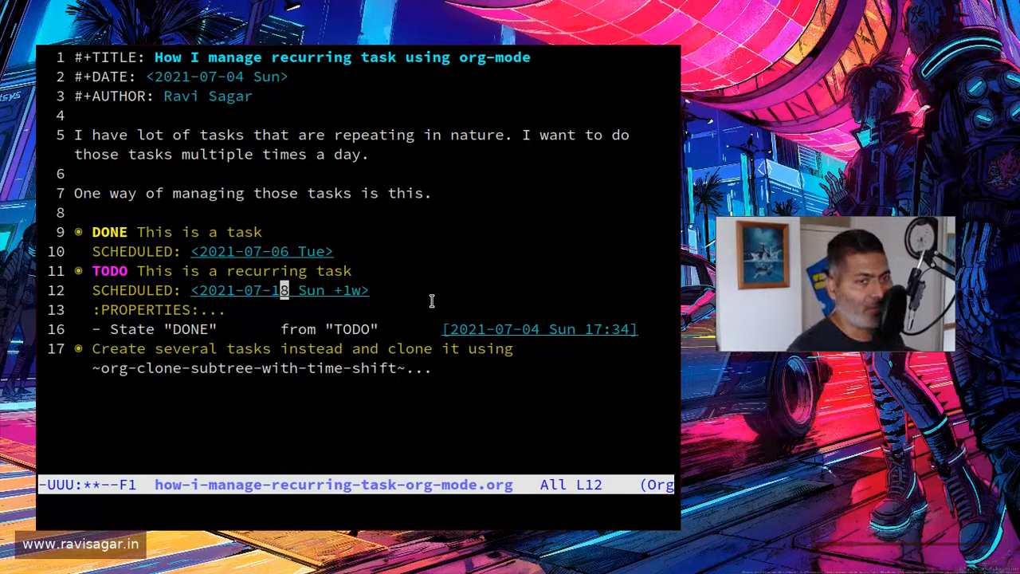
pyautogui.hotkey('shift', 'Down')
pyautogui.hotkey('shift', 'Down')
pyautogui.hotkey('shift', 'Down')
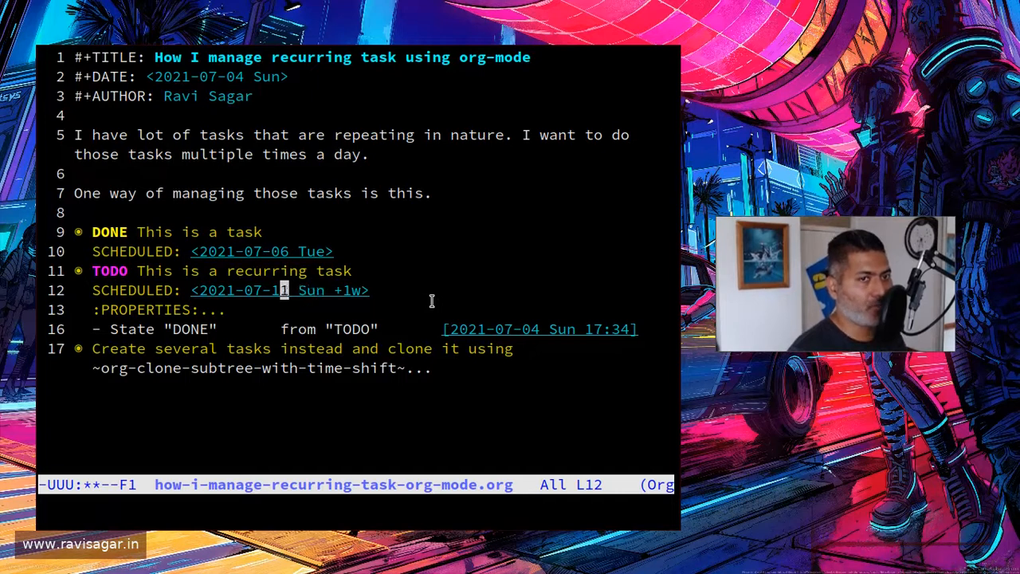
# Step: Mark the recurring task as done once more and undo that state change
pyautogui.press('Up')
pyautogui.hotkey('shift', 'Right')
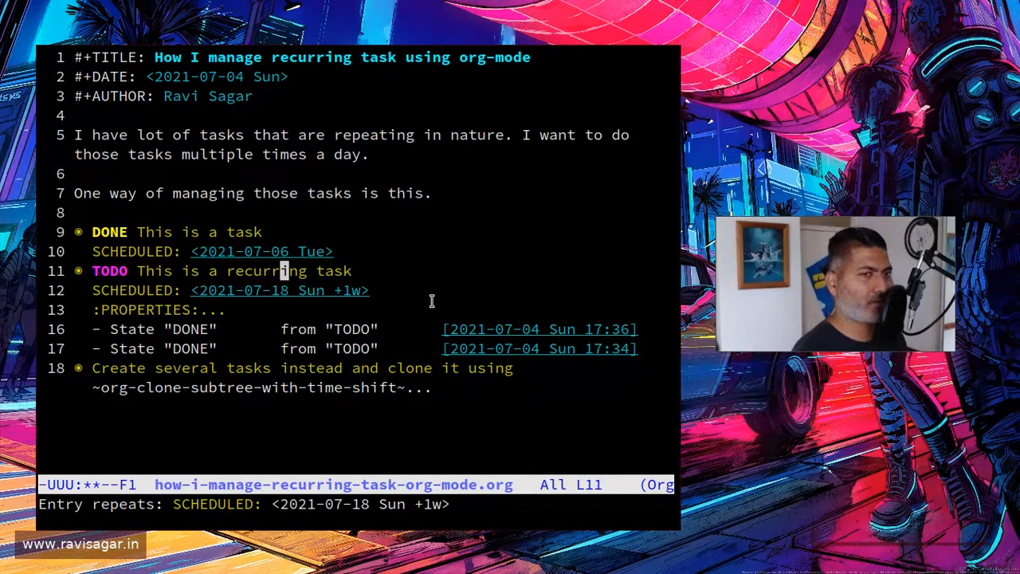
pyautogui.hotkey('ctrl', '/')
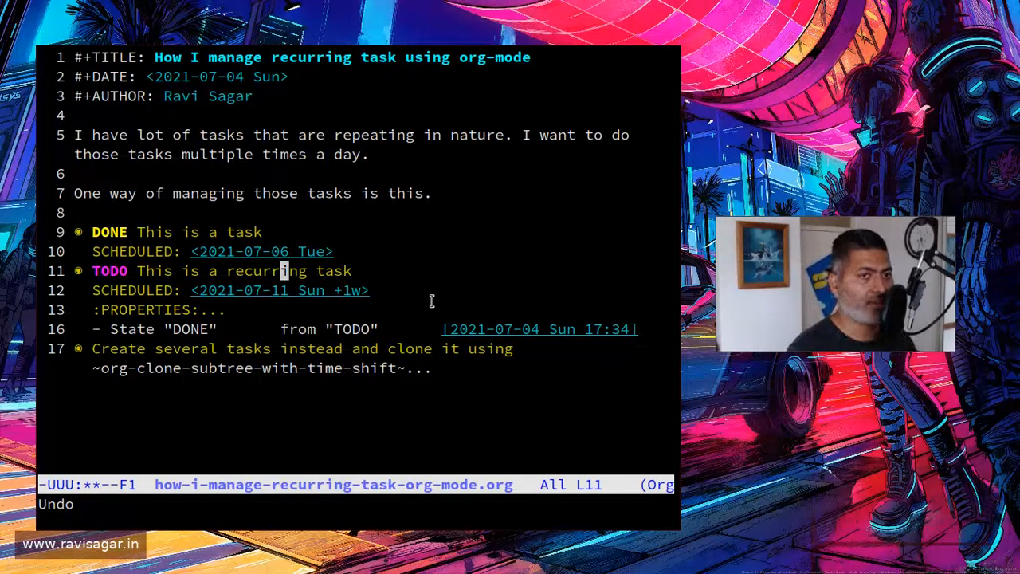
# Step: Save the how-i-manage-recurring-task-org-mode.org file
pyautogui.hotkey('ctrl', 'x')
pyautogui.hotkey('ctrl', 's')
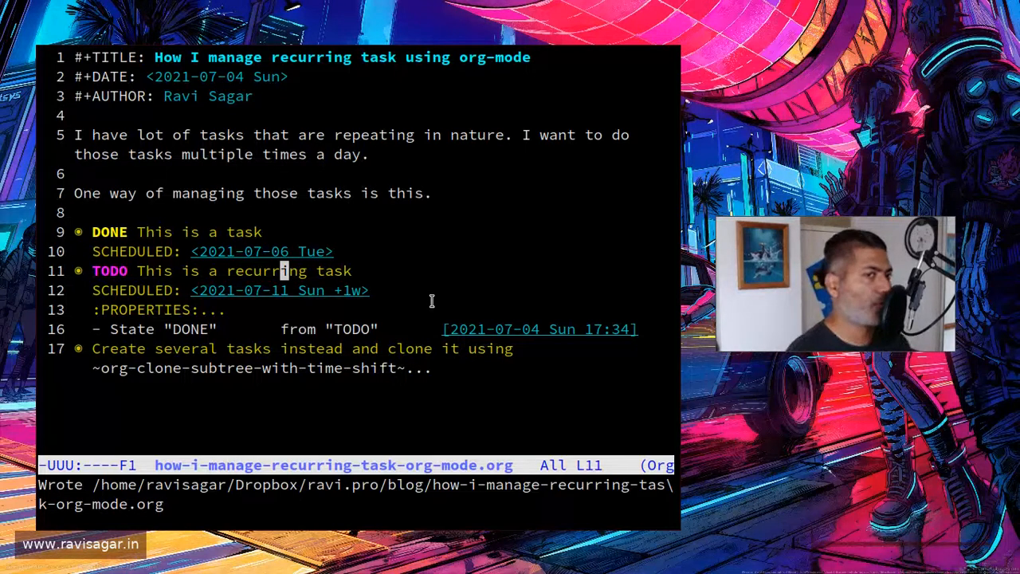
# Step: Fold the recurring task and expand the "Create several tasks instead and clone it" heading to list its child tasks
pyautogui.press('Tab')
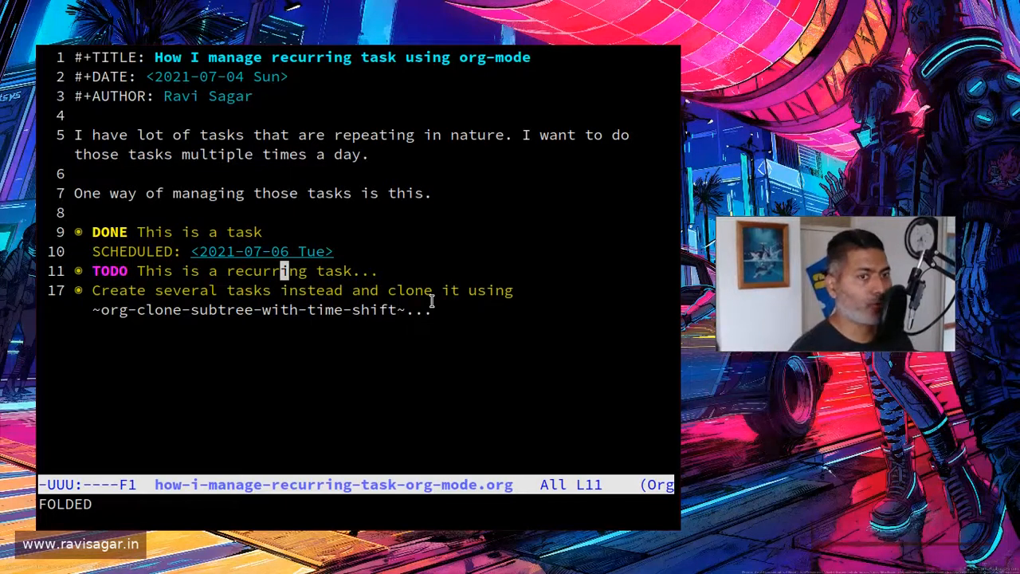
pyautogui.press('Down')
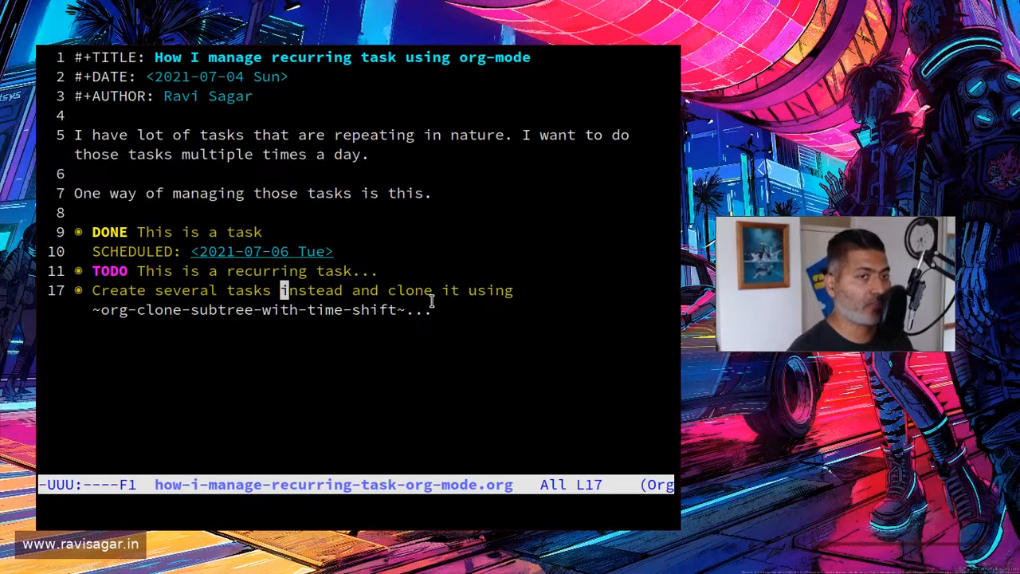
pyautogui.press('Tab')
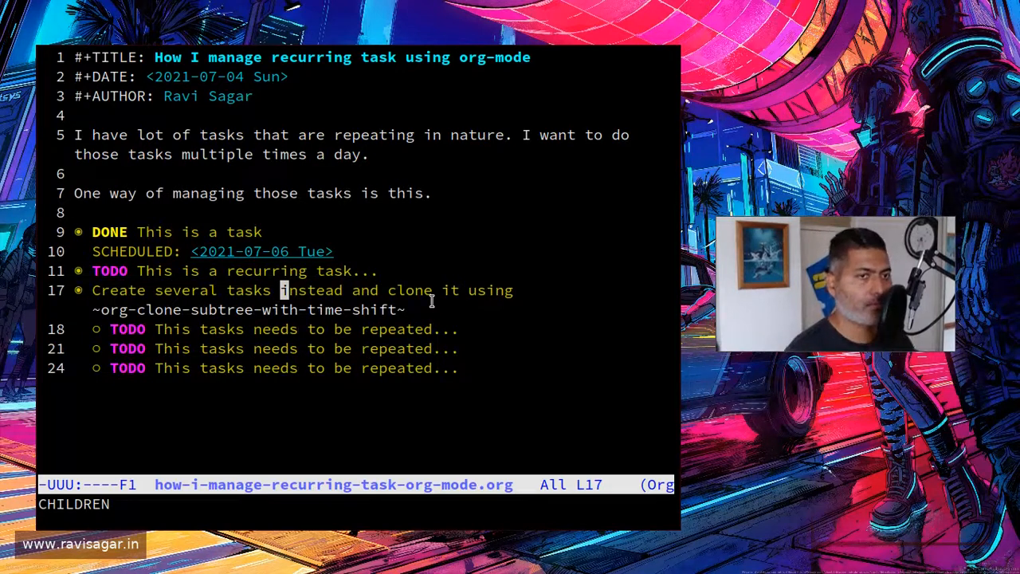
# Step: Delete the second and third "This tasks needs to be repeated" entries, keeping only the first one
pyautogui.press('Down')
pyautogui.press('Down')
pyautogui.press('Down')
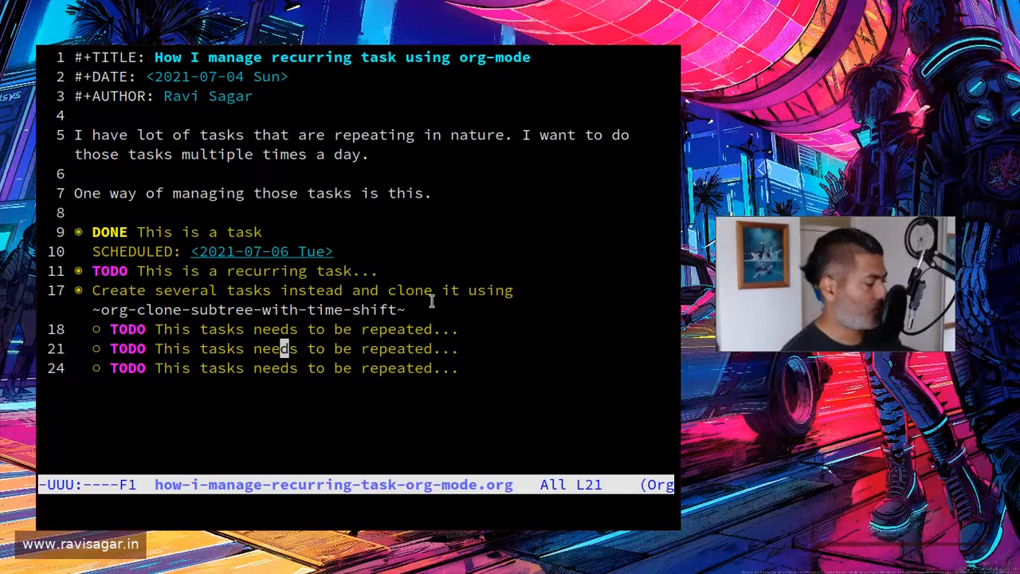
pyautogui.hotkey('ctrl', 'a')
pyautogui.hotkey('ctrl', 'space')
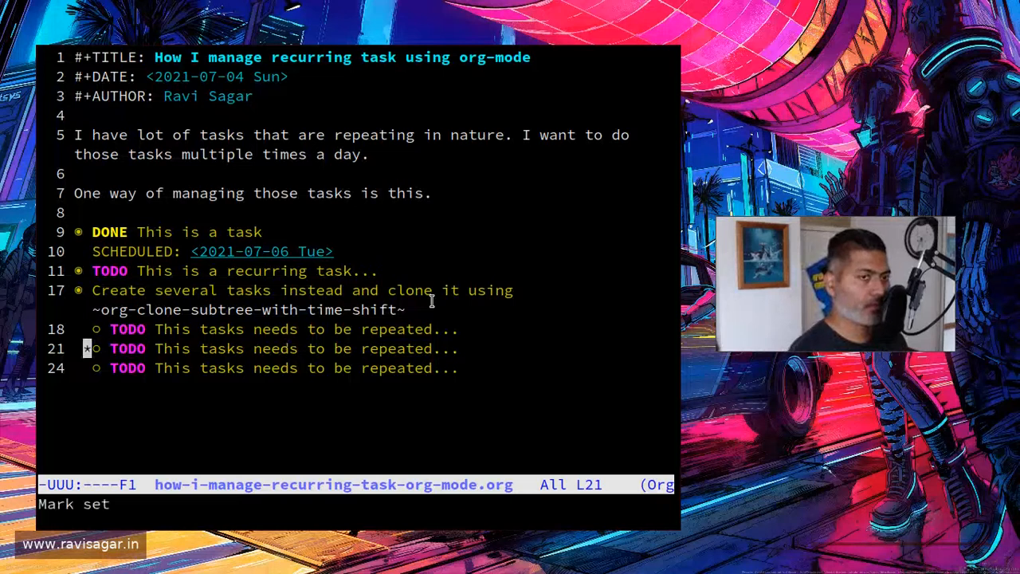
pyautogui.press('Down')
pyautogui.press('Down')
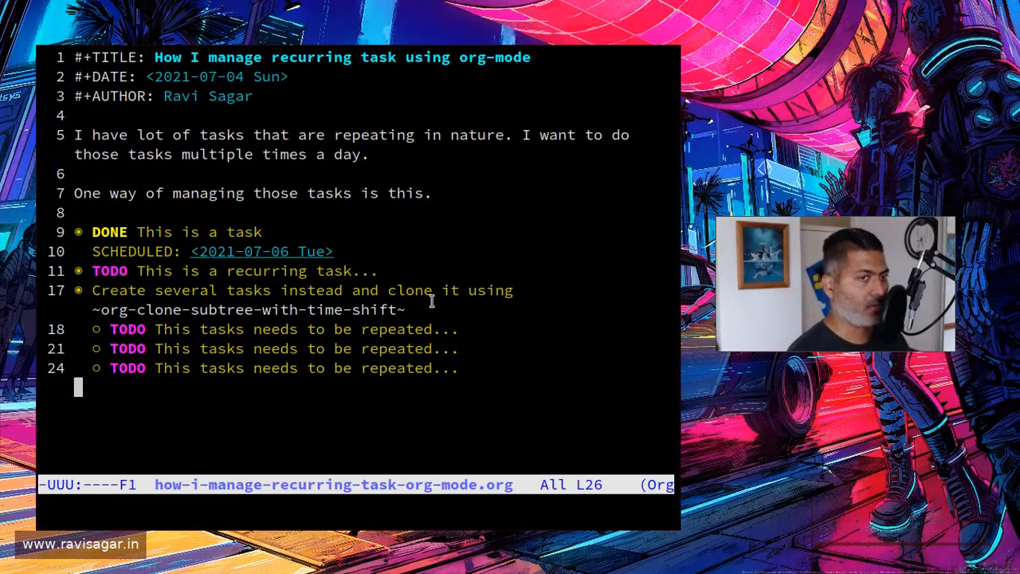
pyautogui.hotkey('ctrl', 'w')
pyautogui.press('Up')
pyautogui.press('Right')
pyautogui.press('Right')
pyautogui.press('Right')
pyautogui.press('Right')
pyautogui.press('Right')
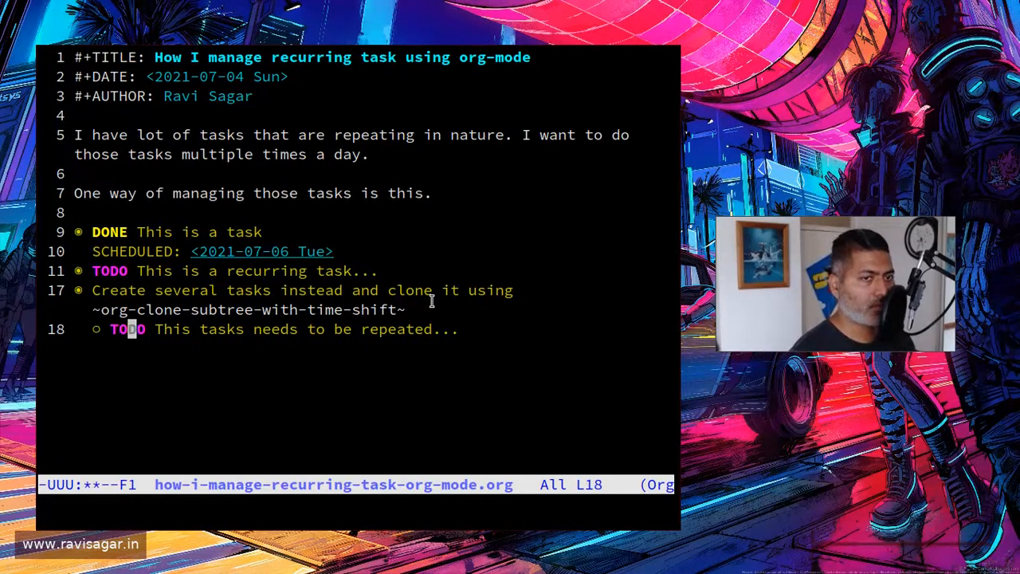
pyautogui.press('Right')
pyautogui.press('Right')
pyautogui.press('Right')
pyautogui.press('Right')
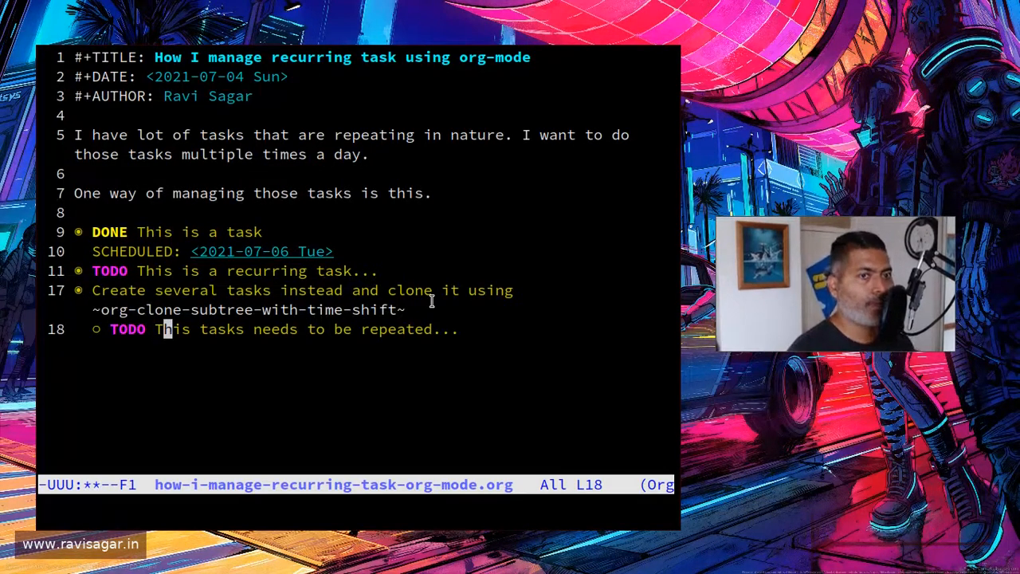
# Step: Expand the remaining "This tasks needs to be repeated" entry and remove the stray #+END_SRC line below its schedule
pyautogui.press('Up')
pyautogui.press('Up')
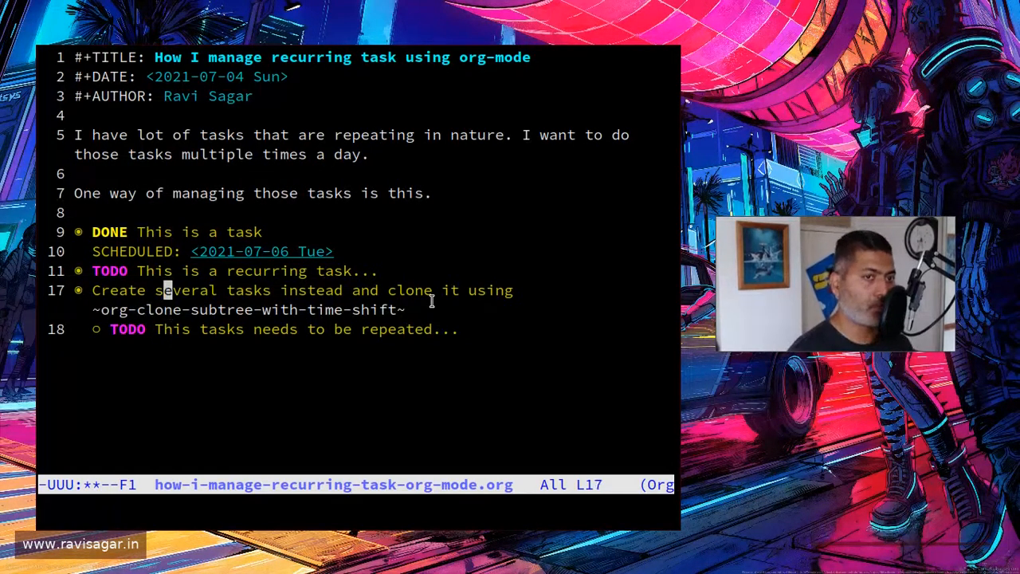
pyautogui.press('Tab')
pyautogui.press('Tab')
pyautogui.press('Down')
pyautogui.press('Down')
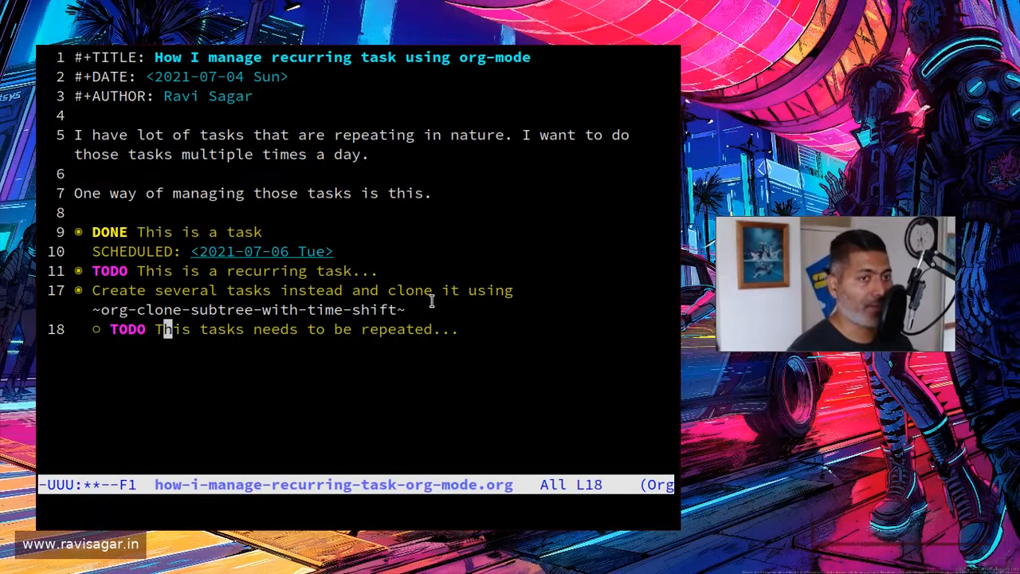
pyautogui.press('Tab')
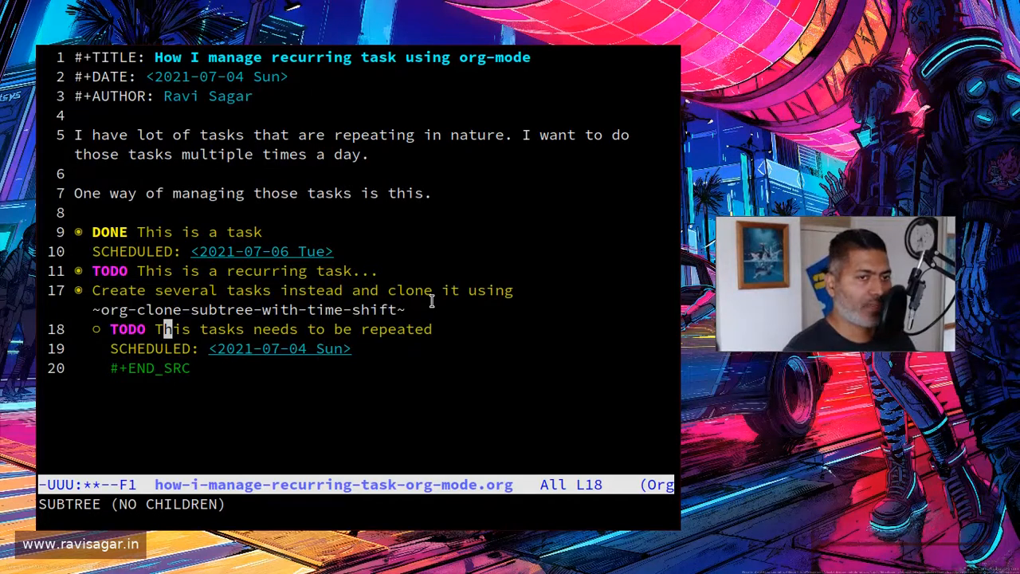
pyautogui.press('Down')
pyautogui.press('Down')
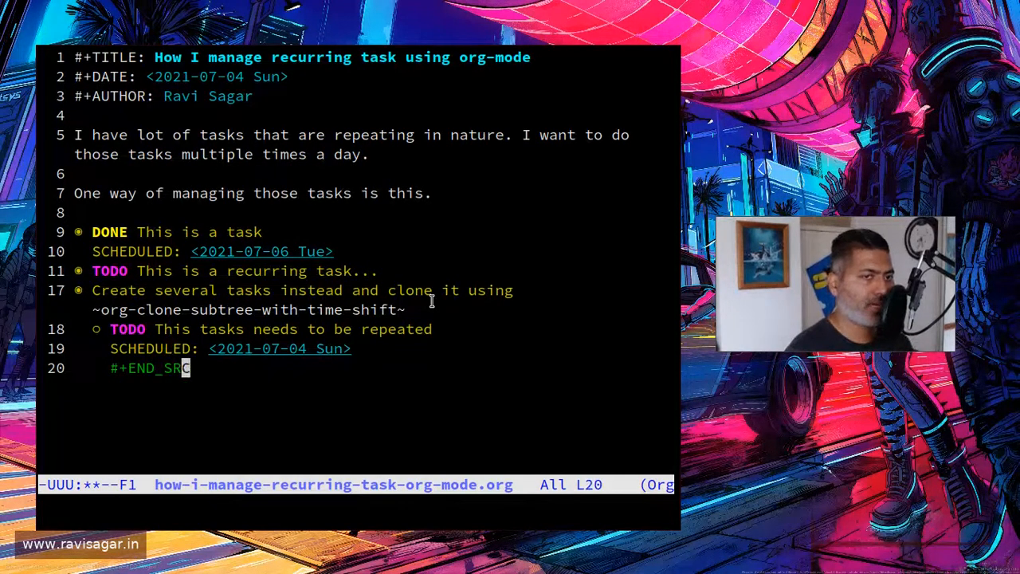
pyautogui.press('End')
pyautogui.hotkey('ctrl', 'space')
pyautogui.press('Home')
pyautogui.hotkey('ctrl', 'w')
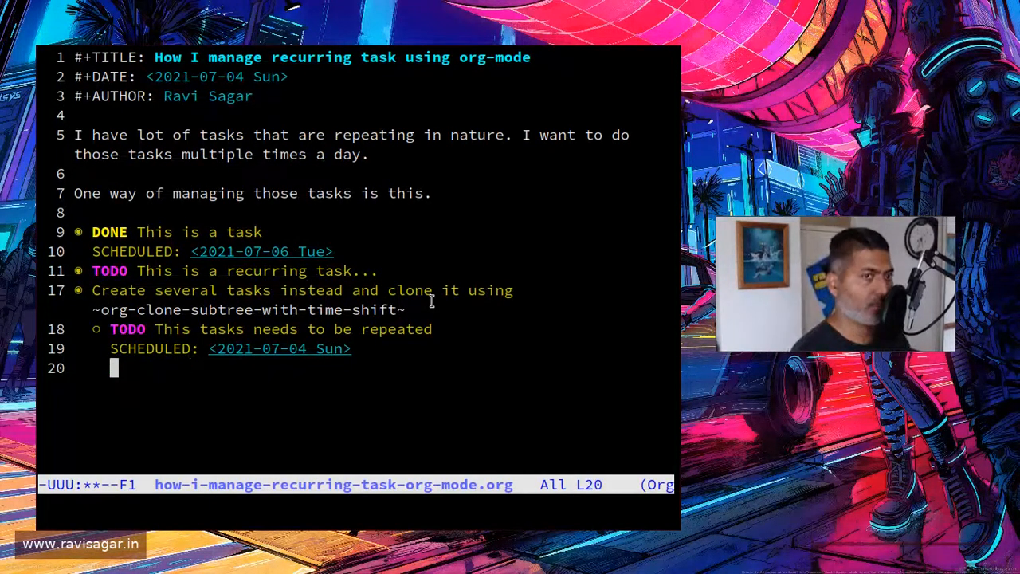
pyautogui.press('BackSpace')
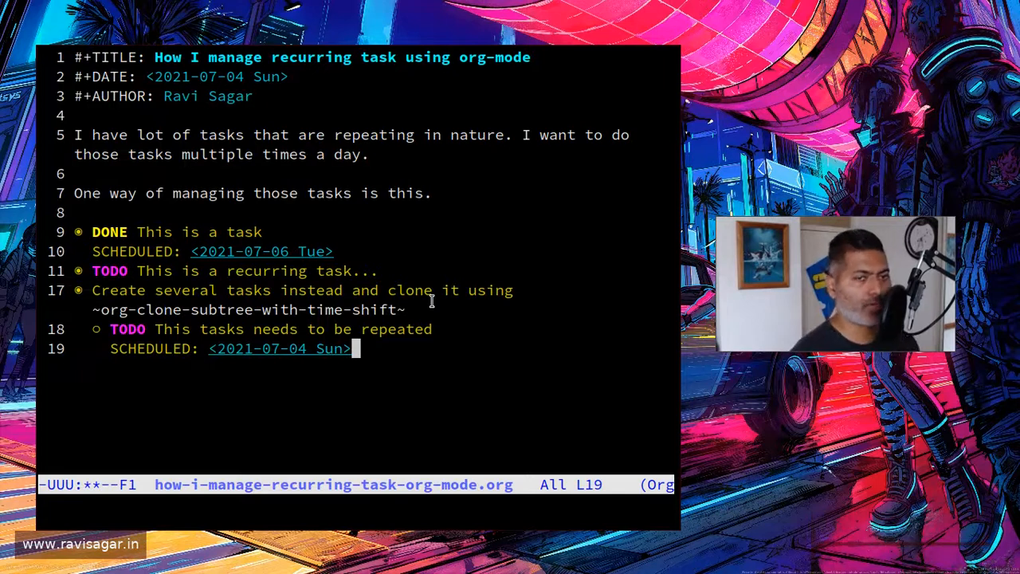
# Step: Return to the remaining task's heading and save the how-i-manage-recurring-task-org-mode.org file
pyautogui.press('Left')
pyautogui.press('Left')
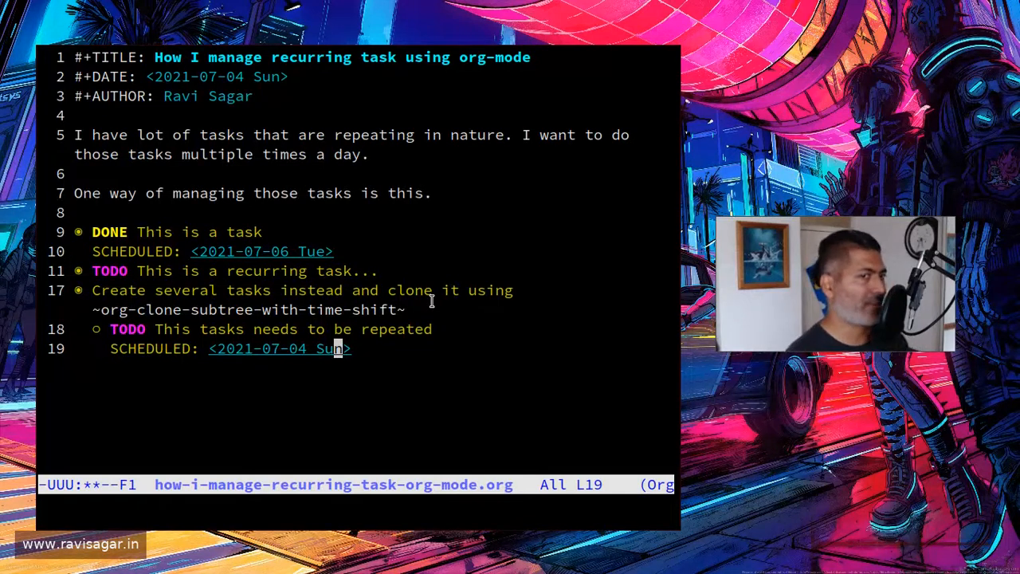
pyautogui.press('Up')
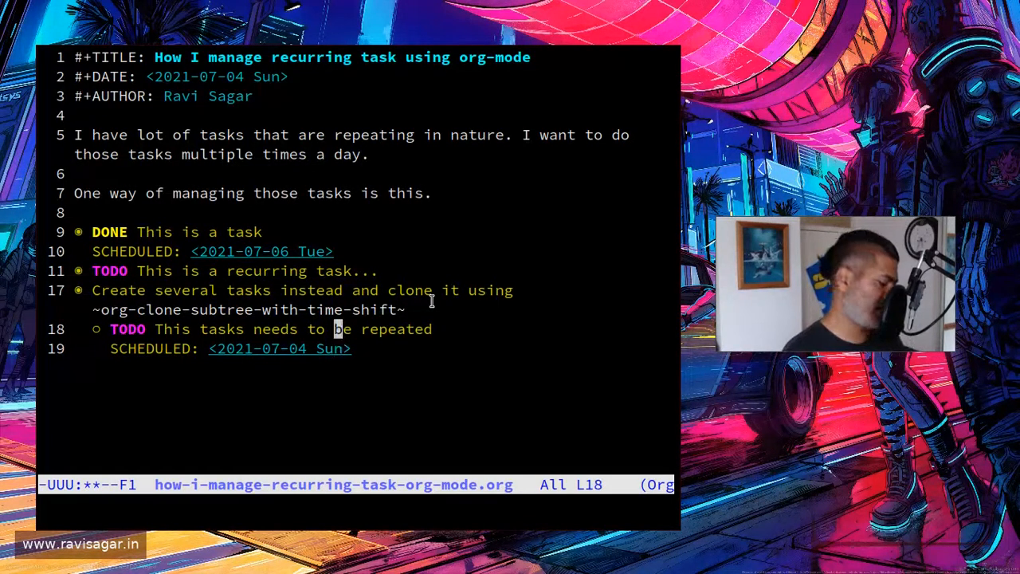
pyautogui.hotkey('ctrl', 'x')
pyautogui.hotkey('ctrl', 's')
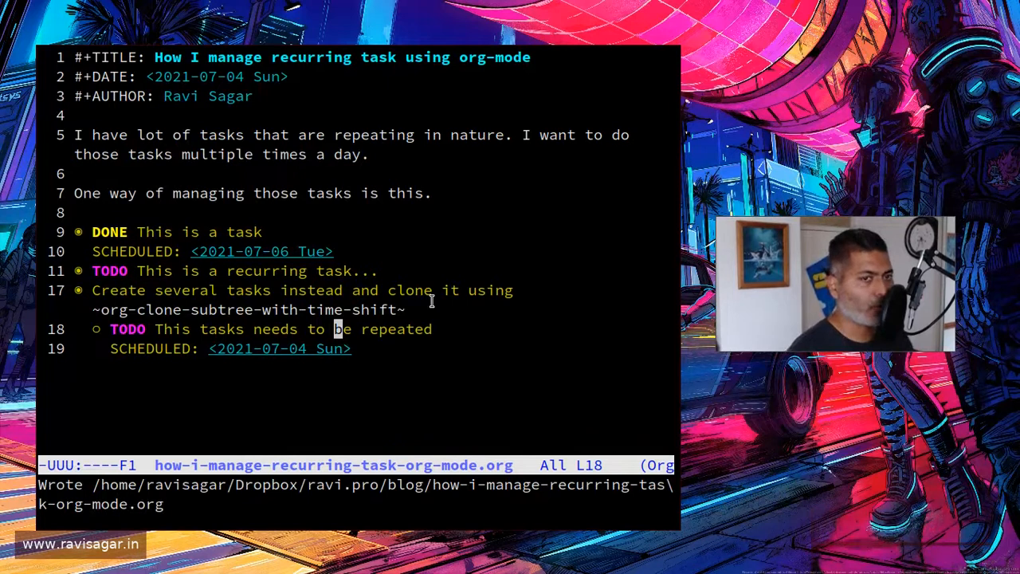
# Step: Create three clones of the remaining task with org-clone-subtree-with-time-shift, shifting the date by +1w per clone, and reduce the text size
pyautogui.press('Left')
pyautogui.press('Left')
pyautogui.press('Left')
pyautogui.hotkey('alt', 'x')
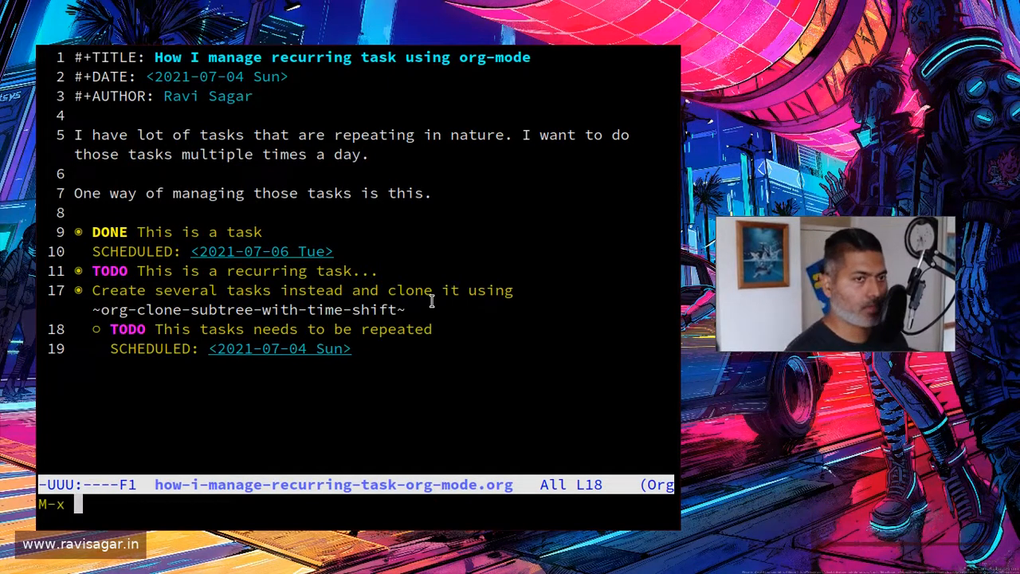
pyautogui.press('Up')
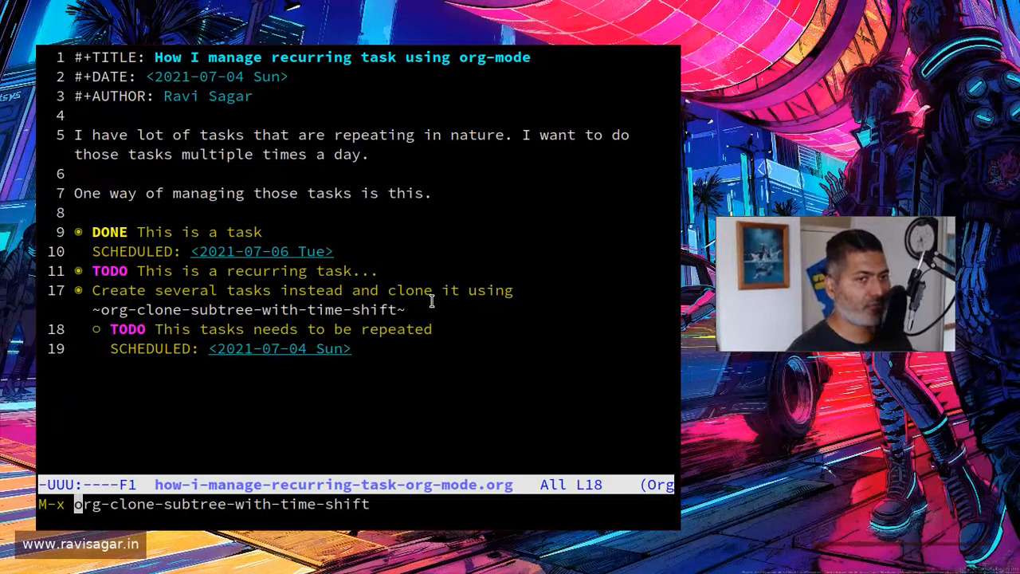
pyautogui.press('Return')
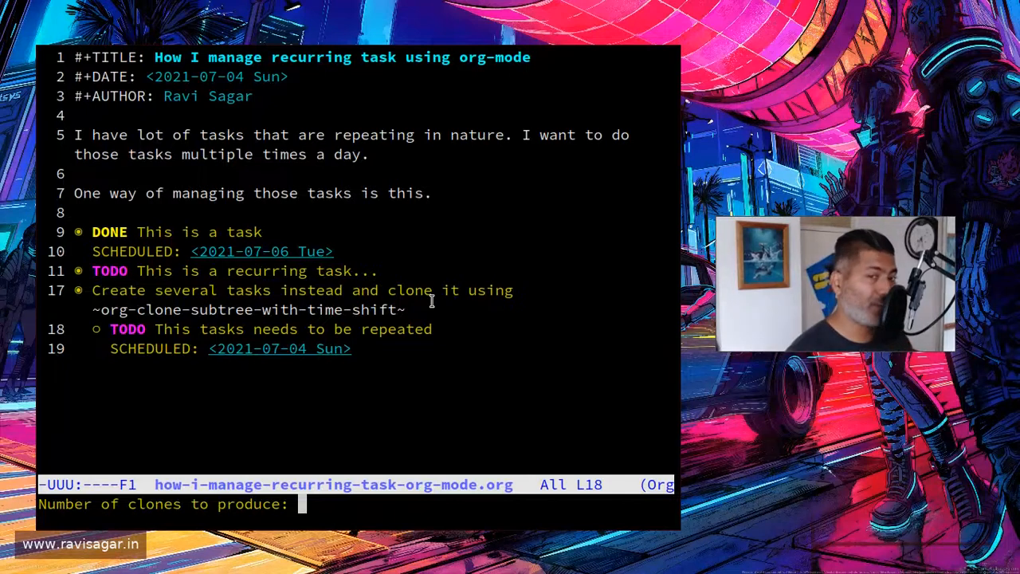
pyautogui.write('5')
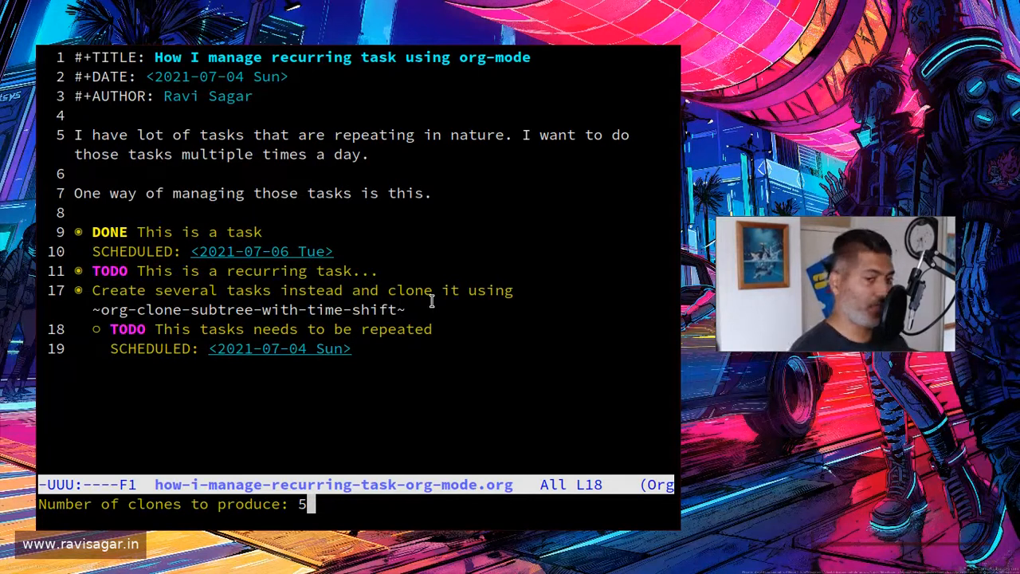
pyautogui.press('Return')
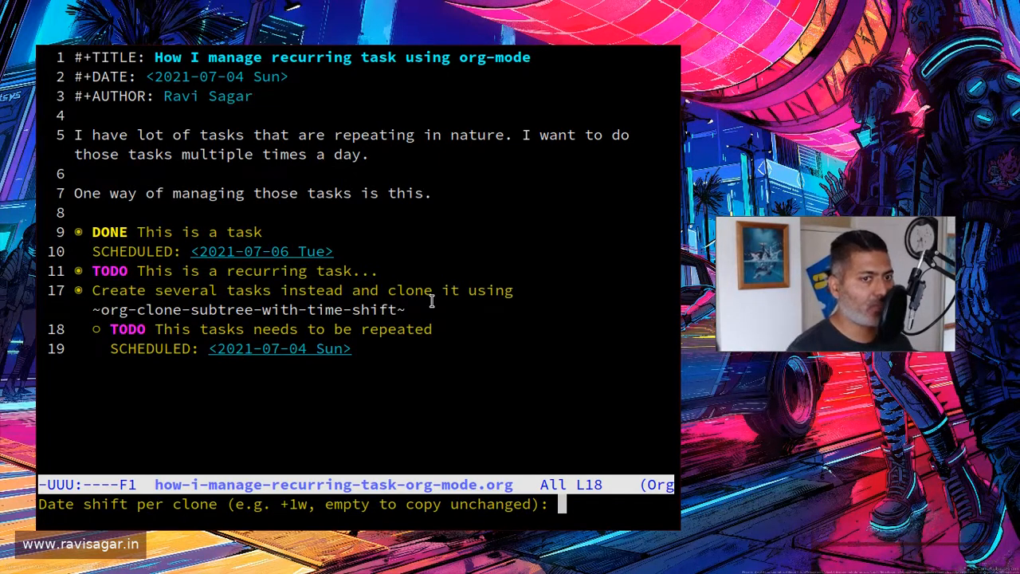
pyautogui.write('+')
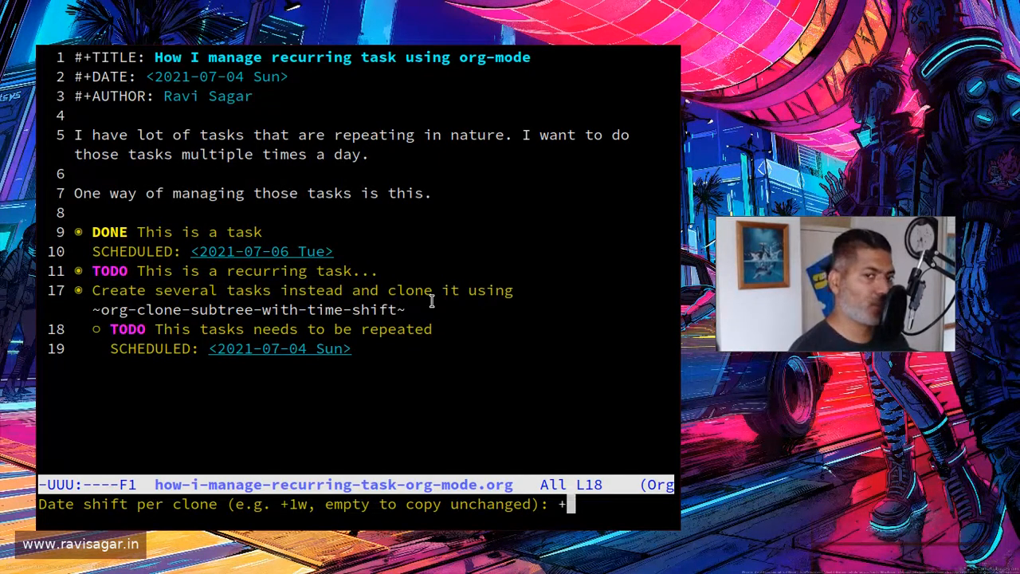
pyautogui.write('1w')
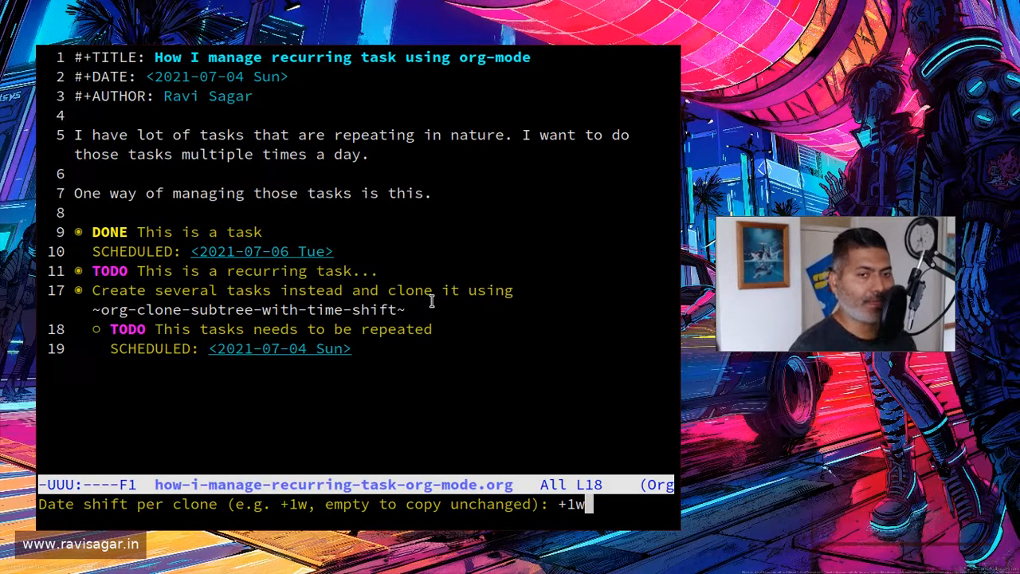
pyautogui.press('Return')
pyautogui.hotkey('ctrl', 'x')
pyautogui.hotkey('ctrl', '-')
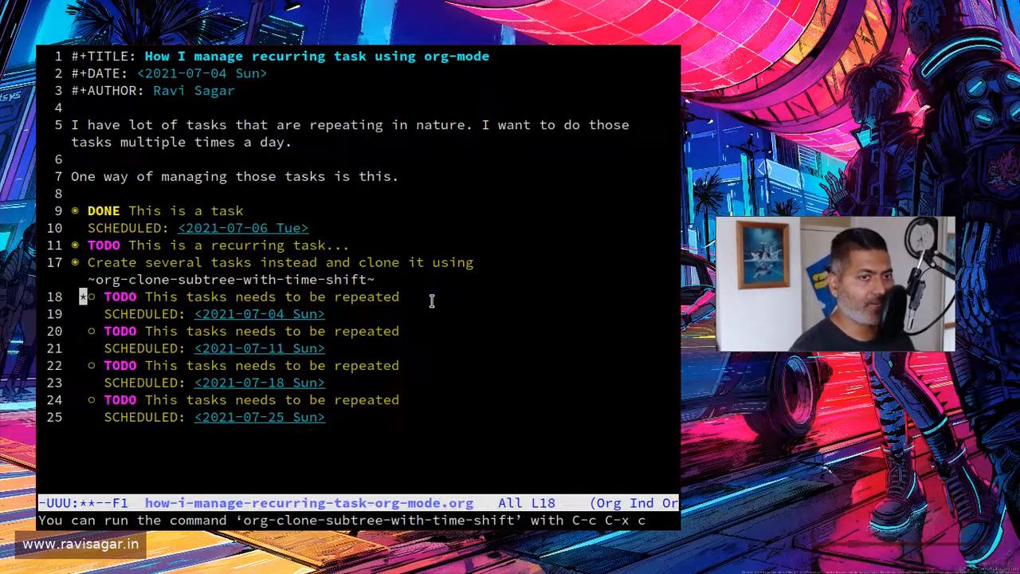
# Step: Review the cloned tasks and the scheduled date of each one
pyautogui.press('Down')
pyautogui.press('Down')
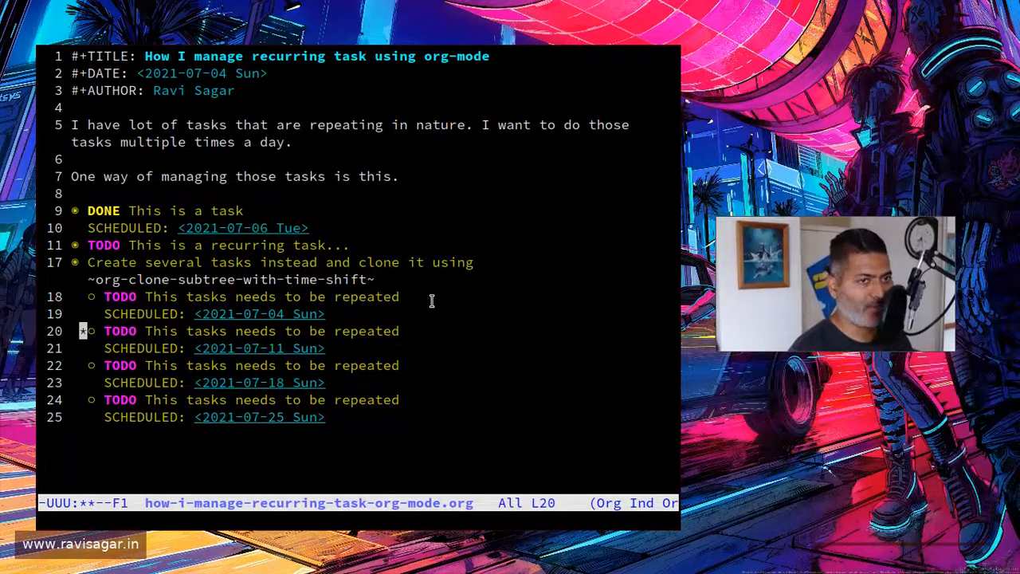
pyautogui.hotkey('alt', 'f')
pyautogui.hotkey('alt', 'f')
pyautogui.hotkey('alt', 'f')
pyautogui.hotkey('alt', 'f')
pyautogui.hotkey('alt', 'f')
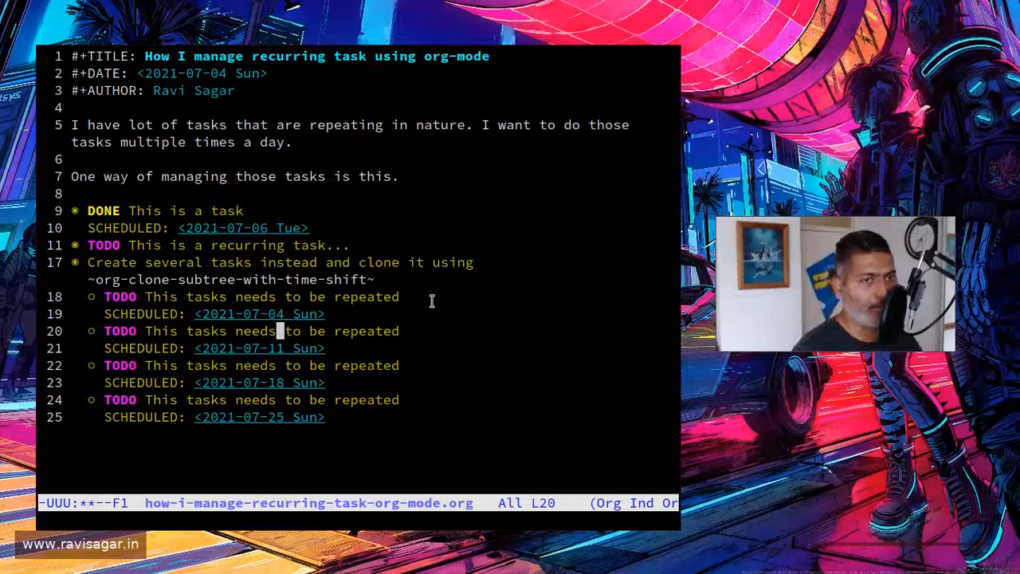
pyautogui.press('Down')
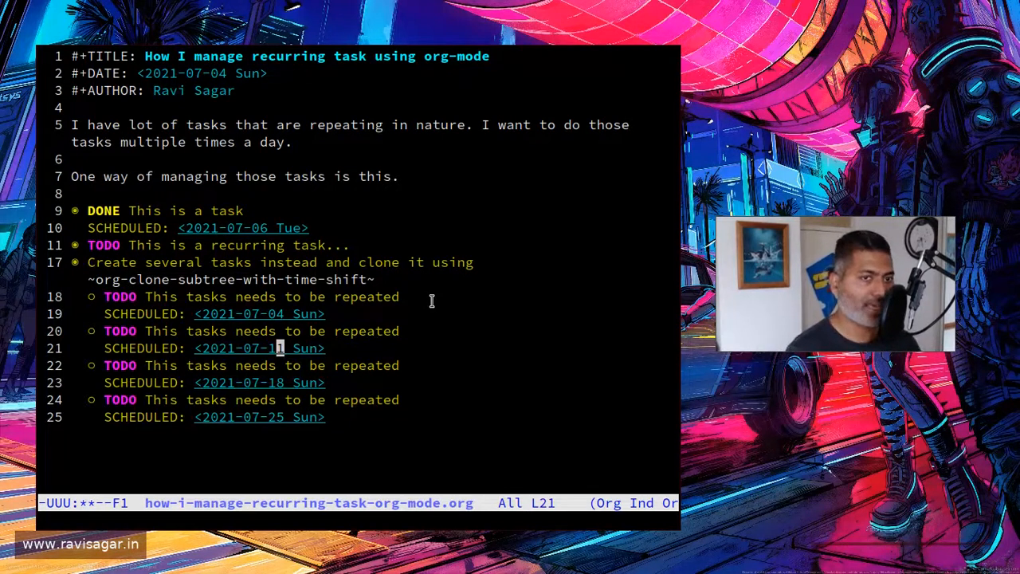
pyautogui.press('Down')
pyautogui.press('Down')
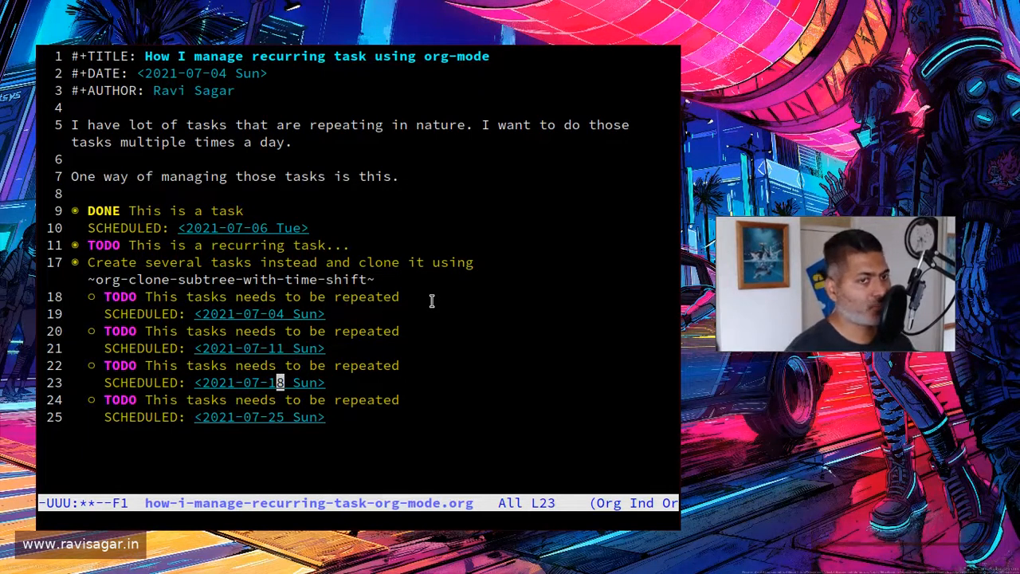
pyautogui.press('Down')
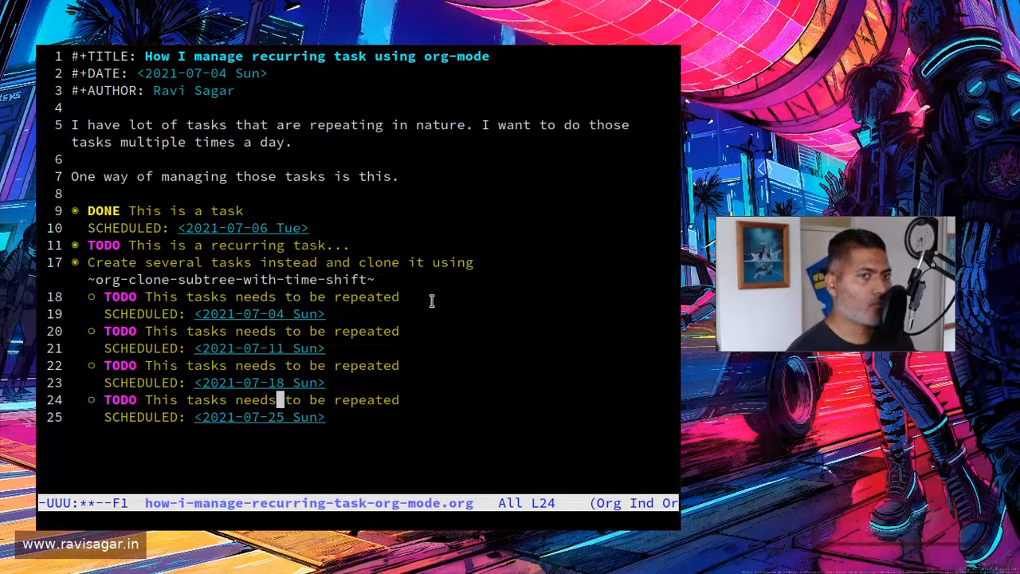
pyautogui.press('Up')
pyautogui.press('Up')
pyautogui.press('Up')
pyautogui.press('Up')
pyautogui.press('Up')
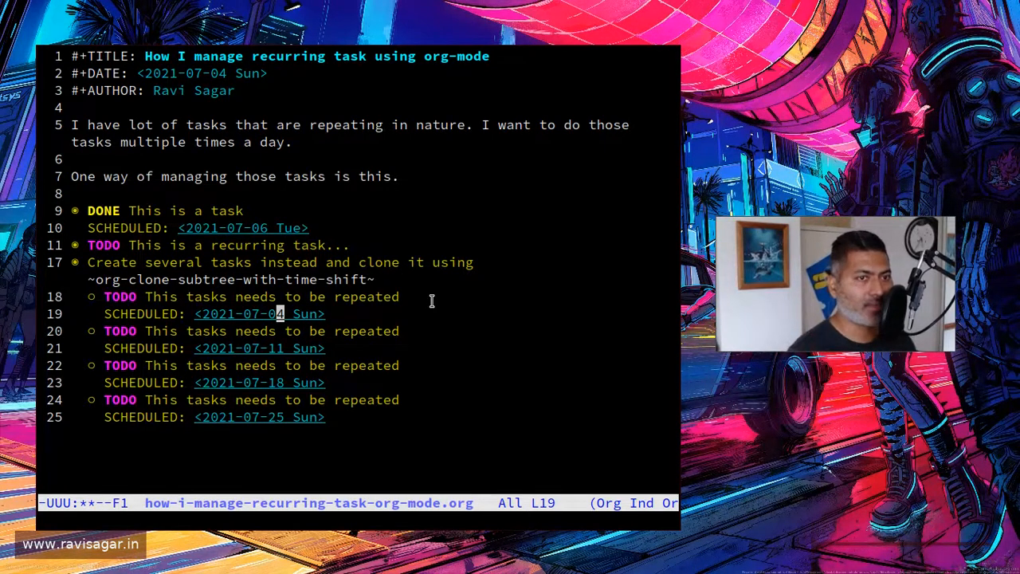
# Step: Collapse the cloned tasks under the "Create several tasks" heading and set that parent heading's state to TODO
pyautogui.press('Up')
pyautogui.press('Up')
pyautogui.press('Up')
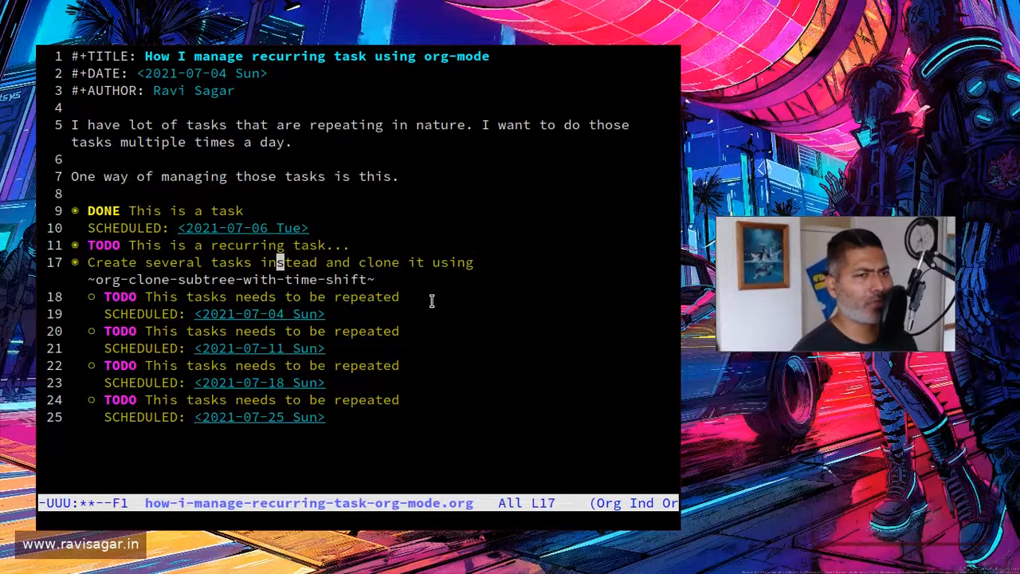
pyautogui.press('Tab')
pyautogui.press('Tab')
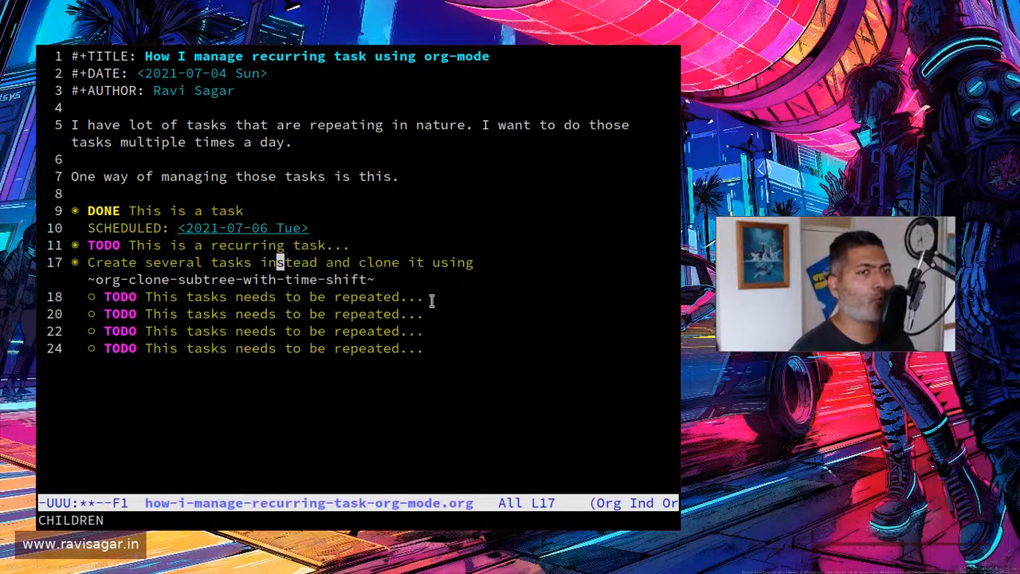
pyautogui.hotkey('ctrl', 'c')
pyautogui.hotkey('ctrl', 't')
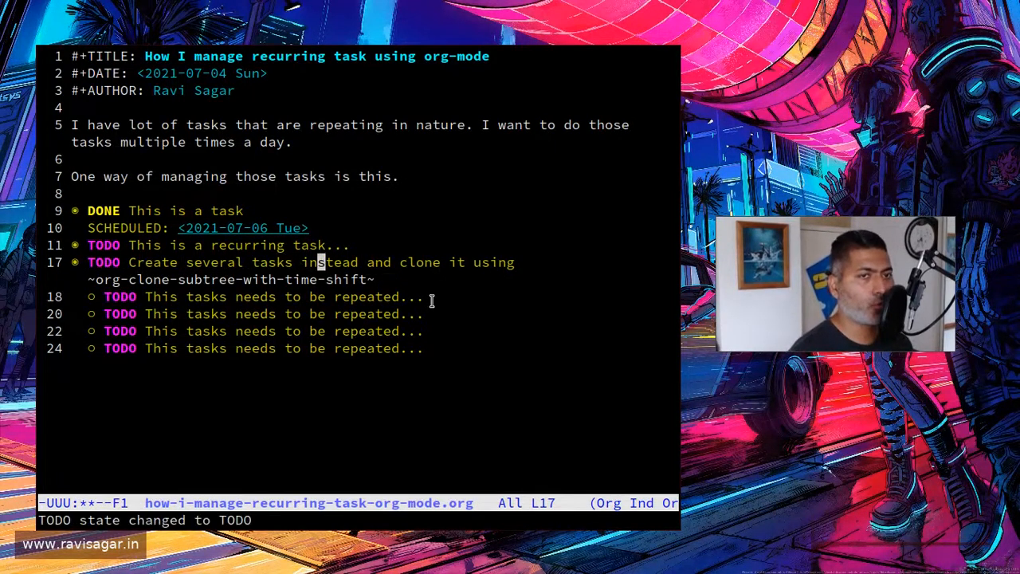
# Step: Schedule the "Create several tasks" parent heading for 2021-07-05 and reduce the text size so the calendar fits
pyautogui.hotkey('ctrl', 'c')
pyautogui.hotkey('ctrl', 's')
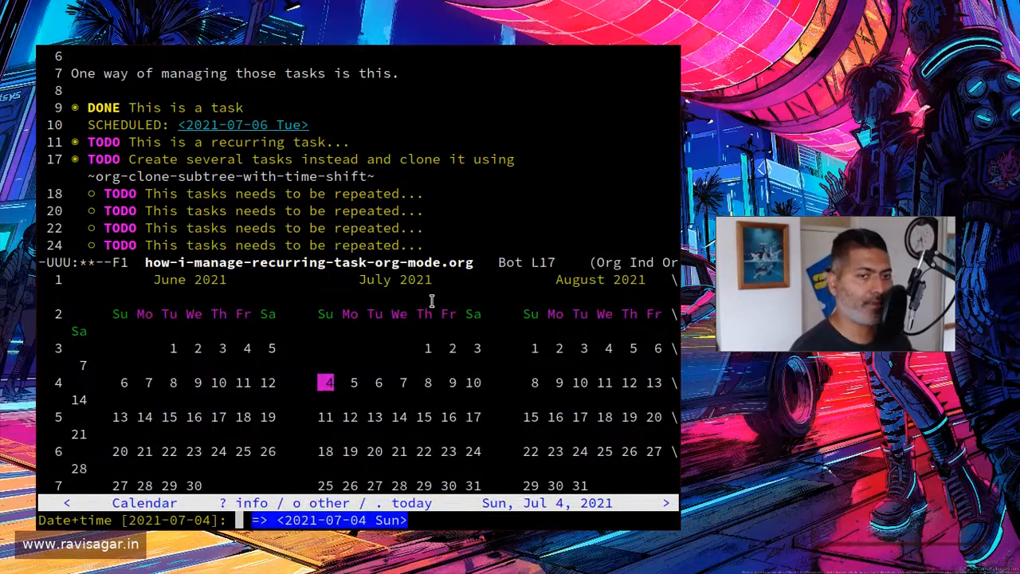
pyautogui.hotkey('ctrl', '-')
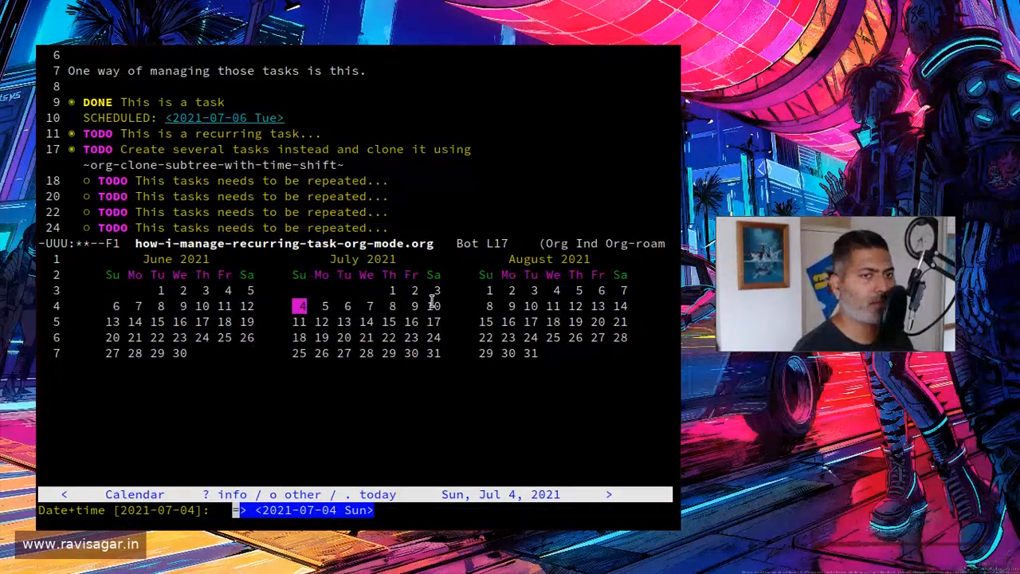
pyautogui.hotkey('shift', 'Right')
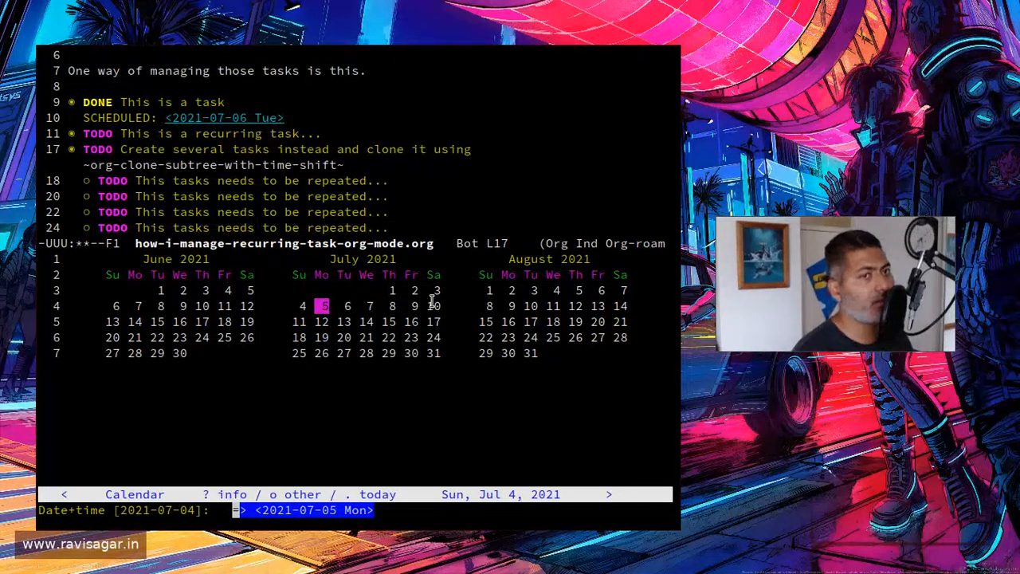
pyautogui.press('Return')
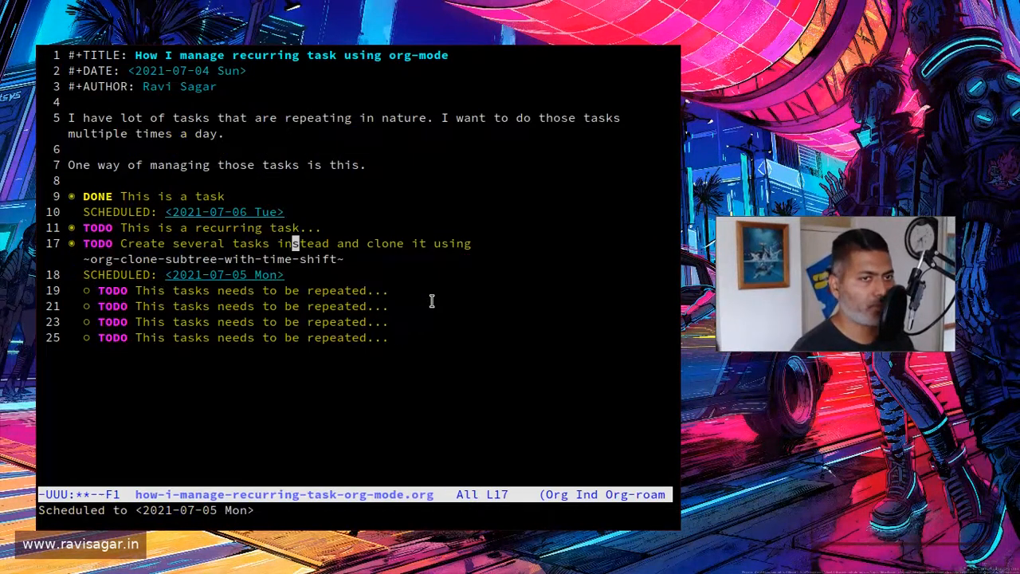
# Step: Clone the whole "Create several tasks" subtree with org-clone-subtree-with-time-shift, producing 3 clones with a date shift of +1w per clone
pyautogui.press('Tab')
pyautogui.press('Tab')
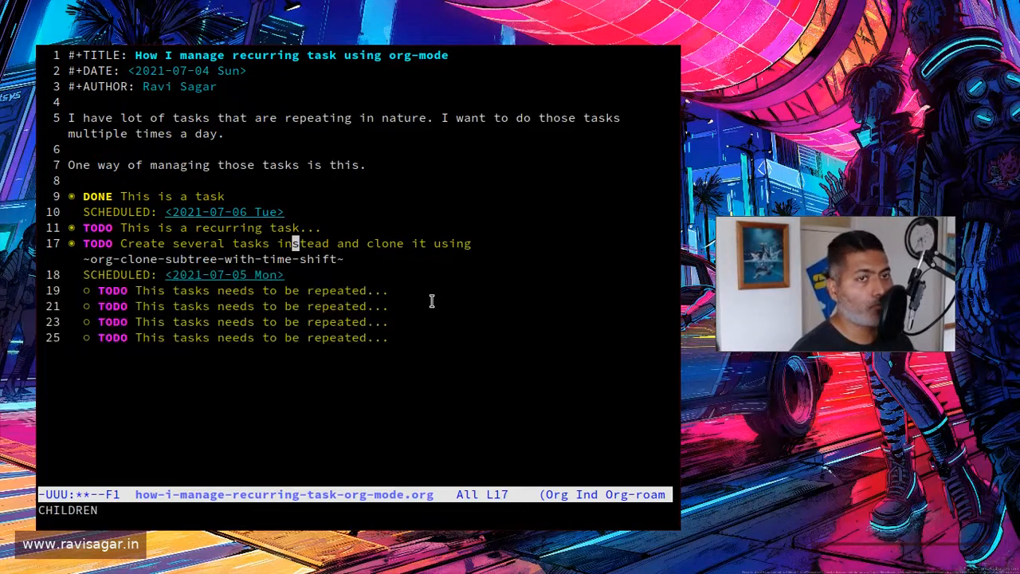
pyautogui.hotkey('alt', 'x')
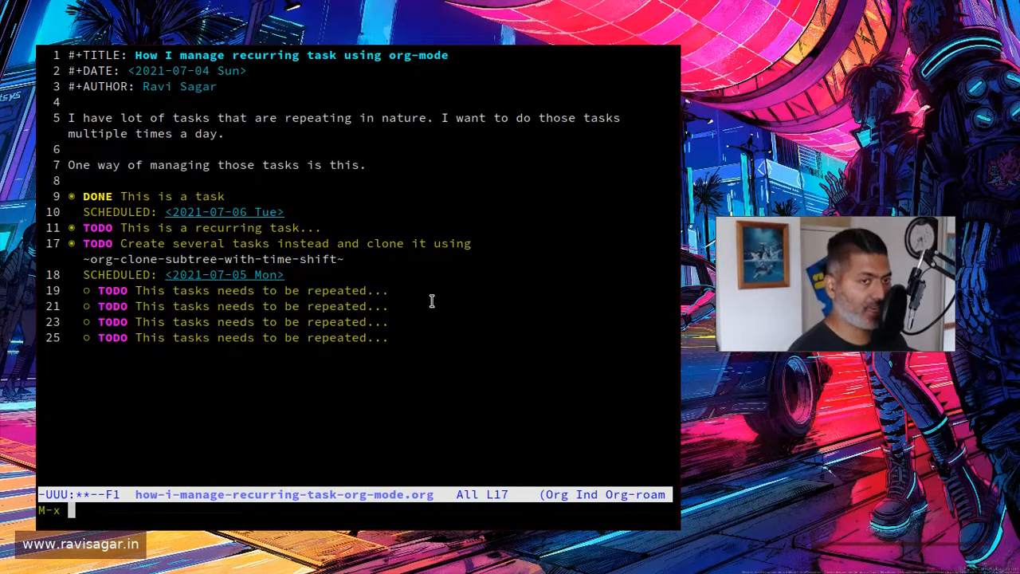
pyautogui.press('Up')
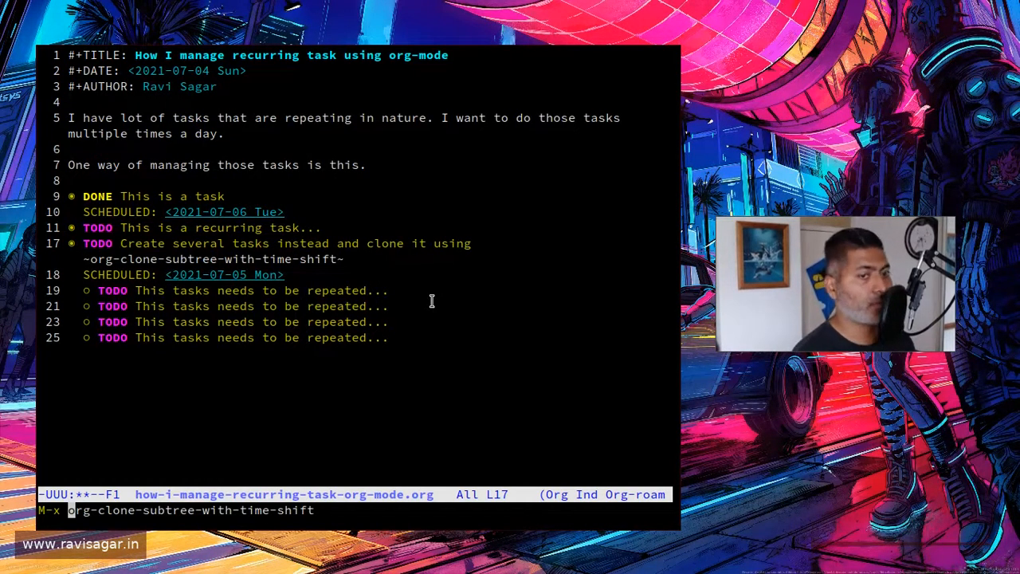
pyautogui.press('Return')
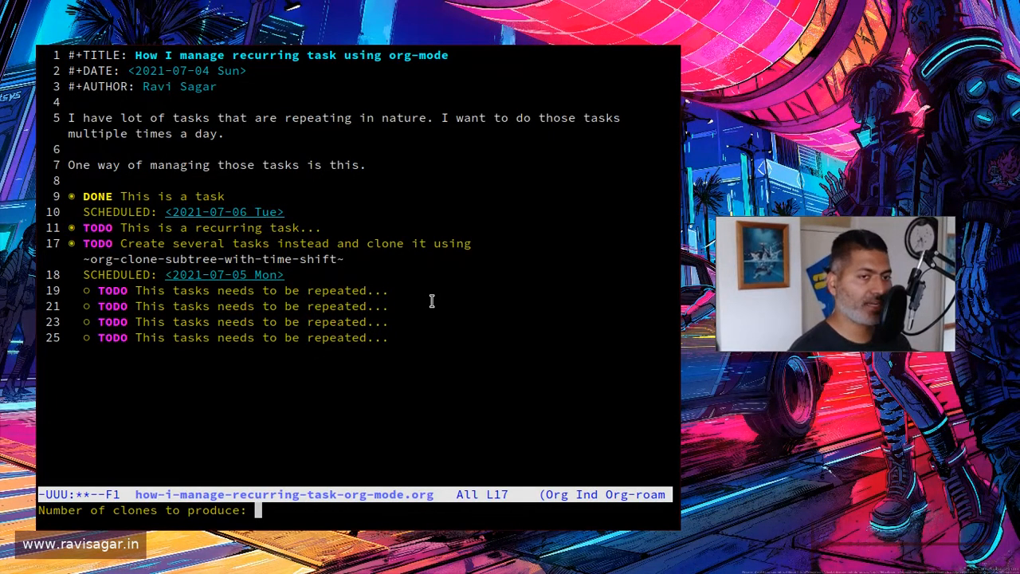
pyautogui.write('3')
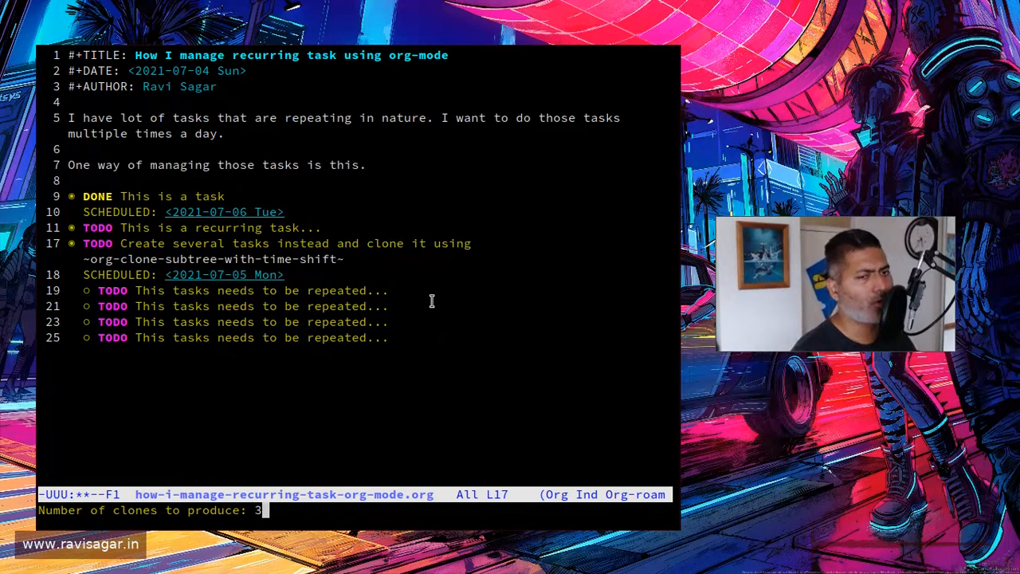
pyautogui.press('Return')
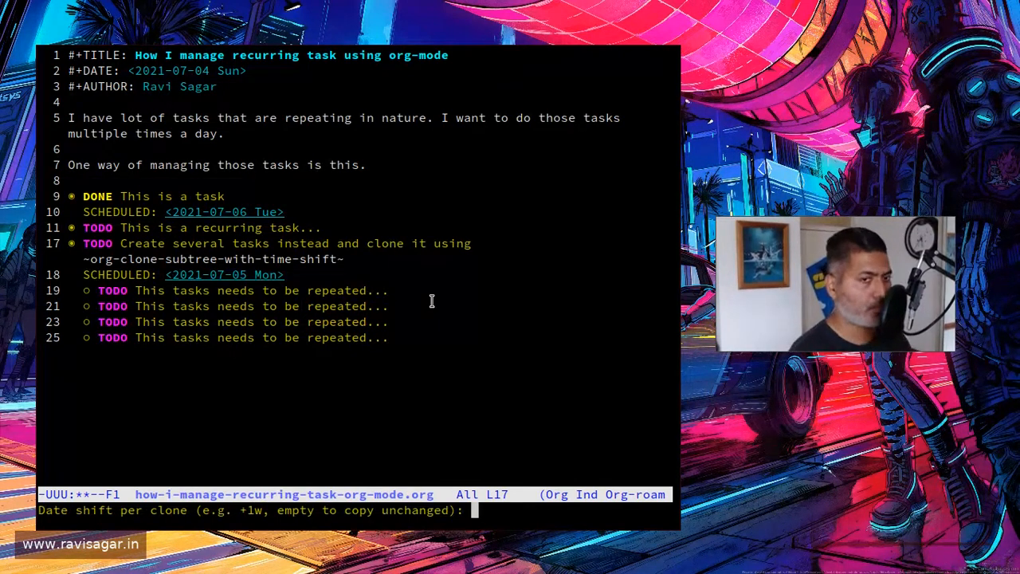
pyautogui.write('+1')
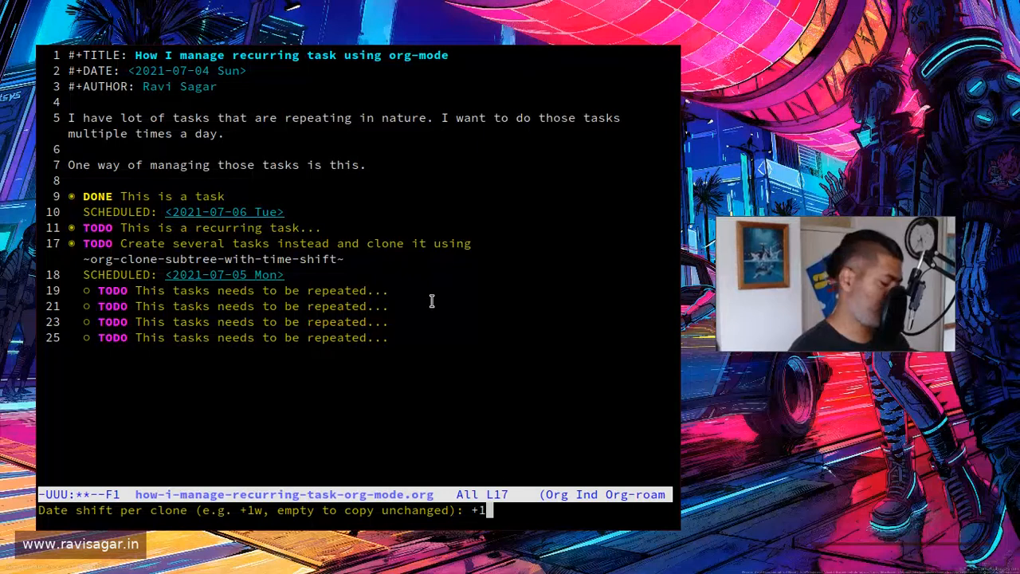
pyautogui.write('w')
pyautogui.press('Return')
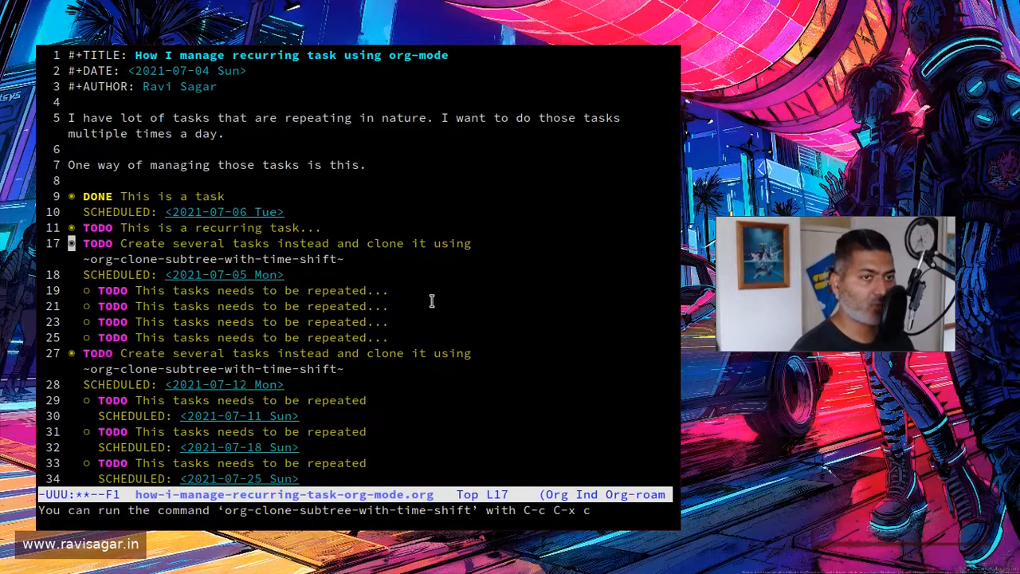
# Step: Compare the first cloned parent heading and its scheduled date with those of the original parent heading
pyautogui.press('Down')
pyautogui.press('Down')
pyautogui.press('Down')
pyautogui.press('Down')
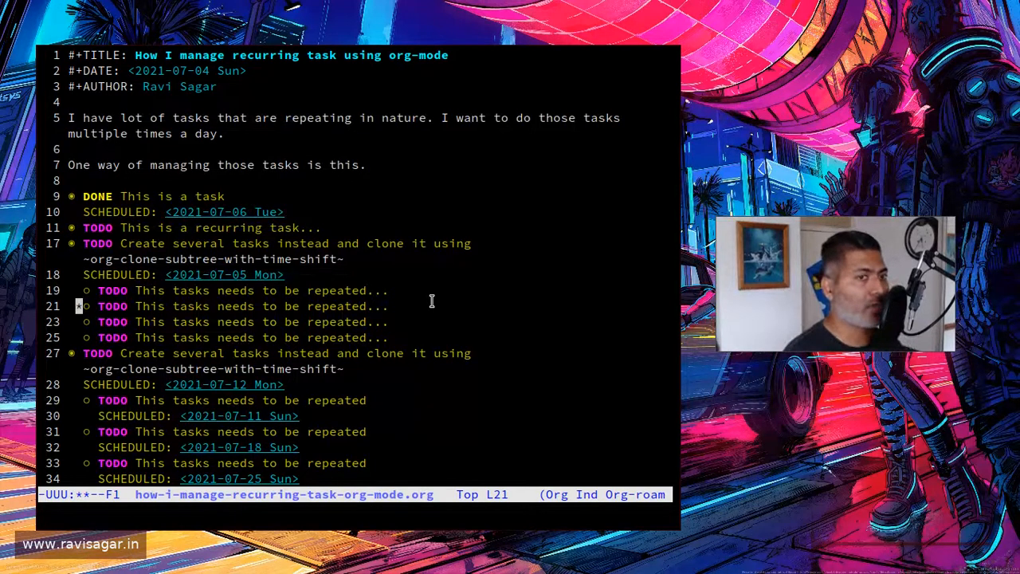
pyautogui.press('Down')
pyautogui.press('Down')
pyautogui.press('Down')
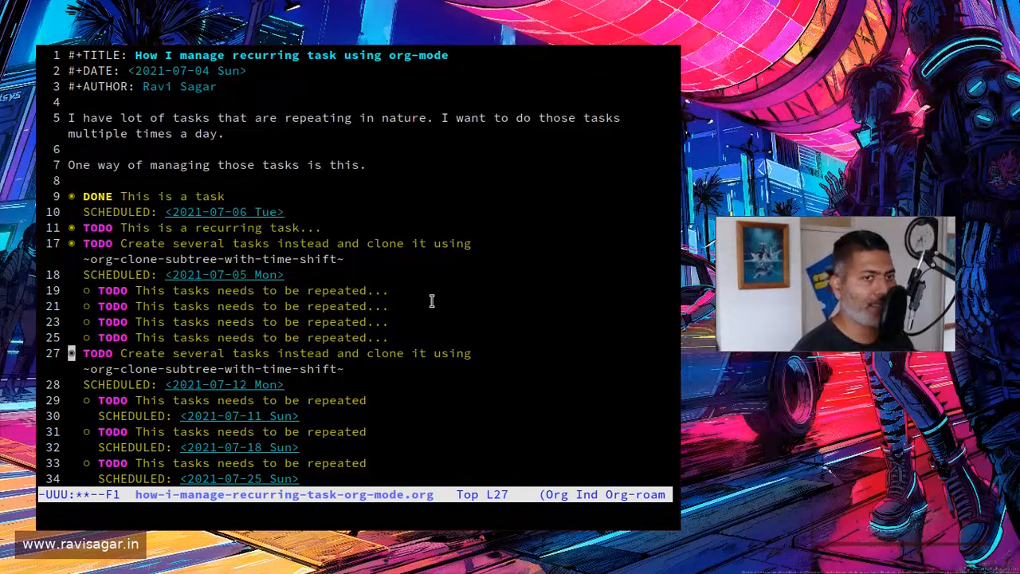
pyautogui.press('Right')
pyautogui.press('Right')
pyautogui.press('Right')
pyautogui.press('Right')
pyautogui.press('Right')
pyautogui.press('Right')
pyautogui.press('Right')
pyautogui.press('Right')
pyautogui.press('Right')
pyautogui.press('Right')
pyautogui.press('Right')
pyautogui.press('Right')
pyautogui.press('Right')
pyautogui.press('Right')
pyautogui.press('Right')
pyautogui.press('Right')
pyautogui.press('Right')
pyautogui.press('Right')
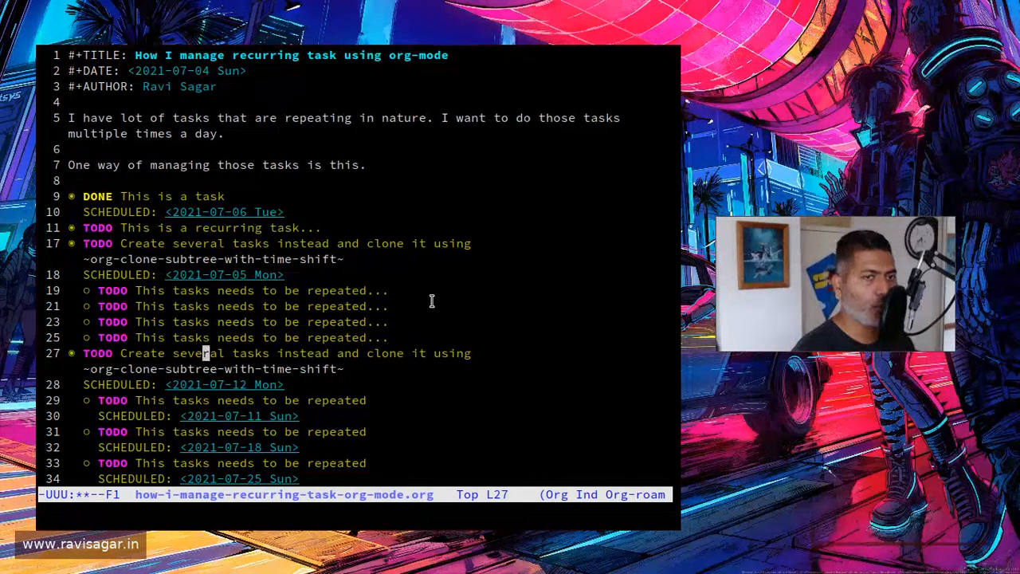
pyautogui.press('Down')
pyautogui.press('Down')
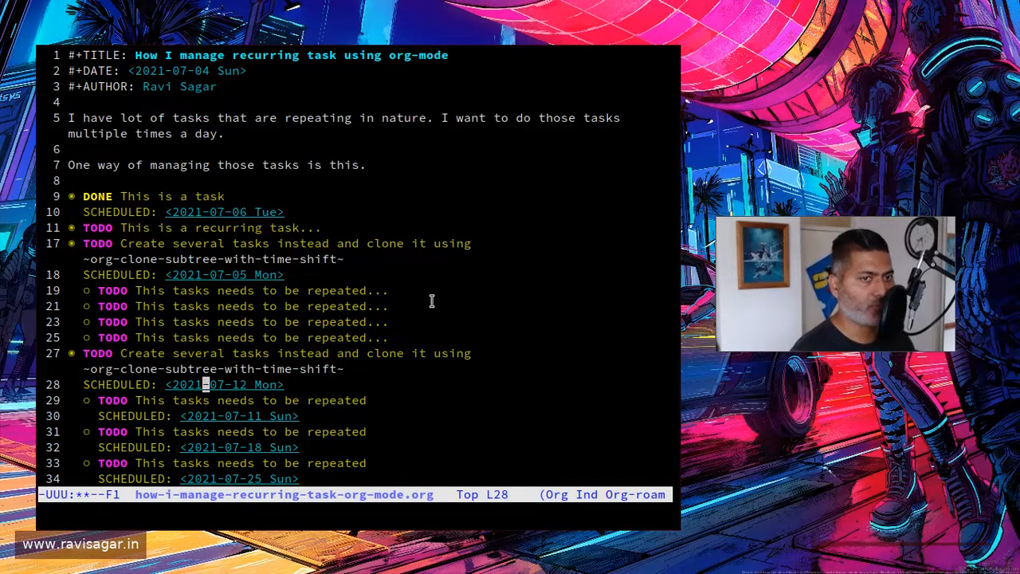
pyautogui.press('Up')
pyautogui.press('Up')
pyautogui.press('Up')
pyautogui.press('Up')
pyautogui.press('Up')
pyautogui.press('Up')
pyautogui.press('Up')
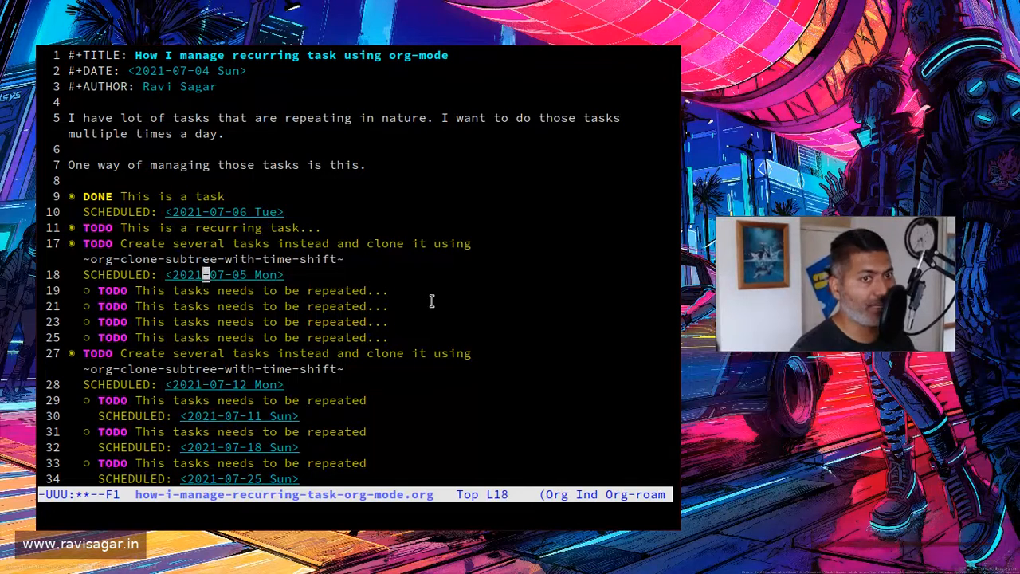
pyautogui.press('Right')
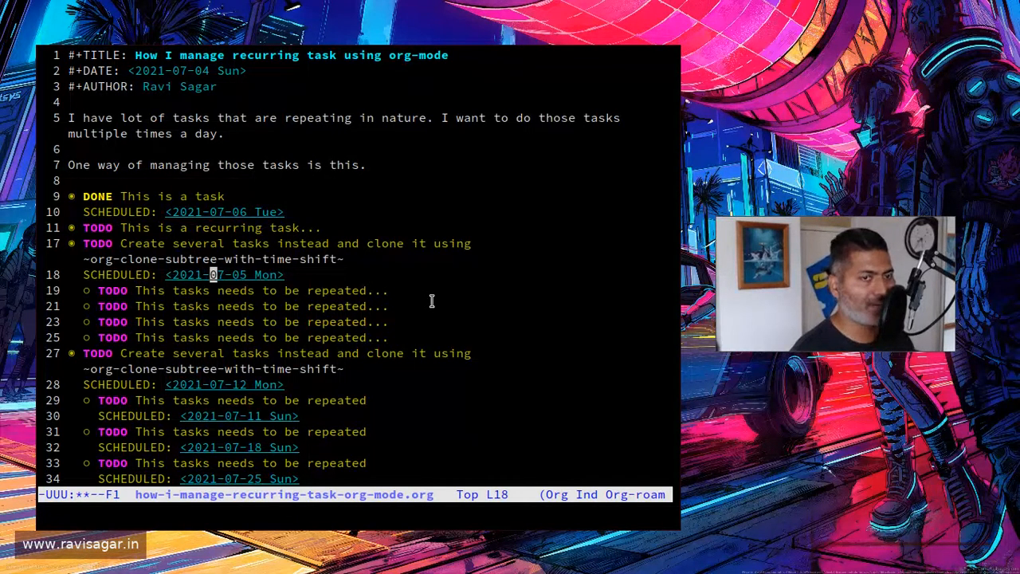
# Step: Expand each of the four child tasks under the original parent heading to show their scheduled dates
pyautogui.press('Down')
pyautogui.press('Tab')
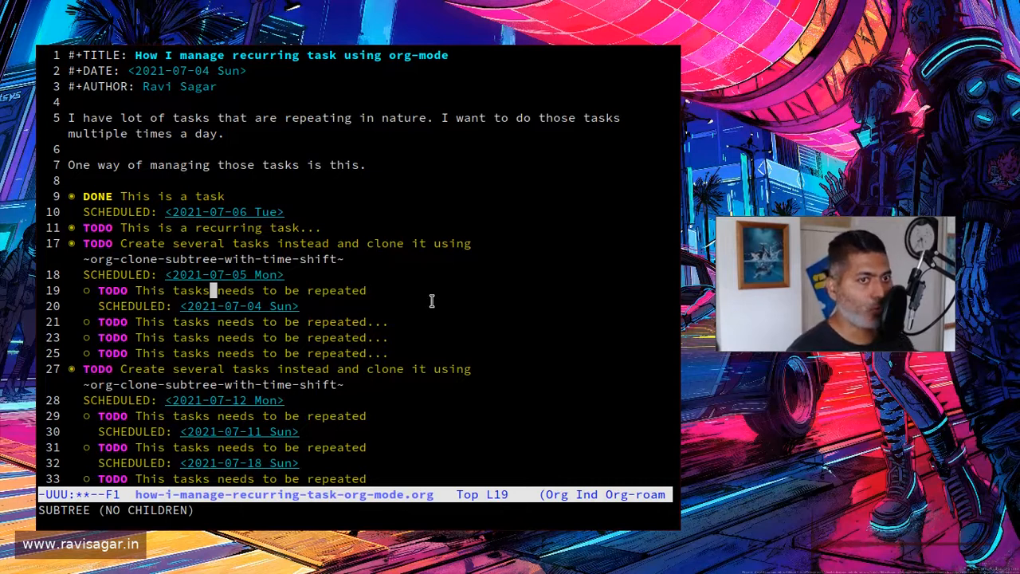
pyautogui.press('Down')
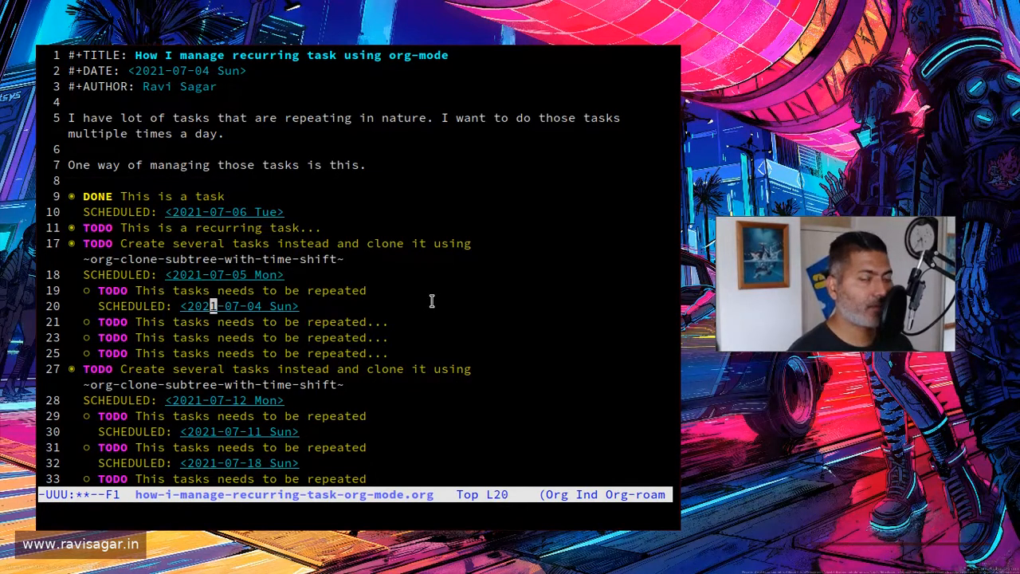
pyautogui.press('Down')
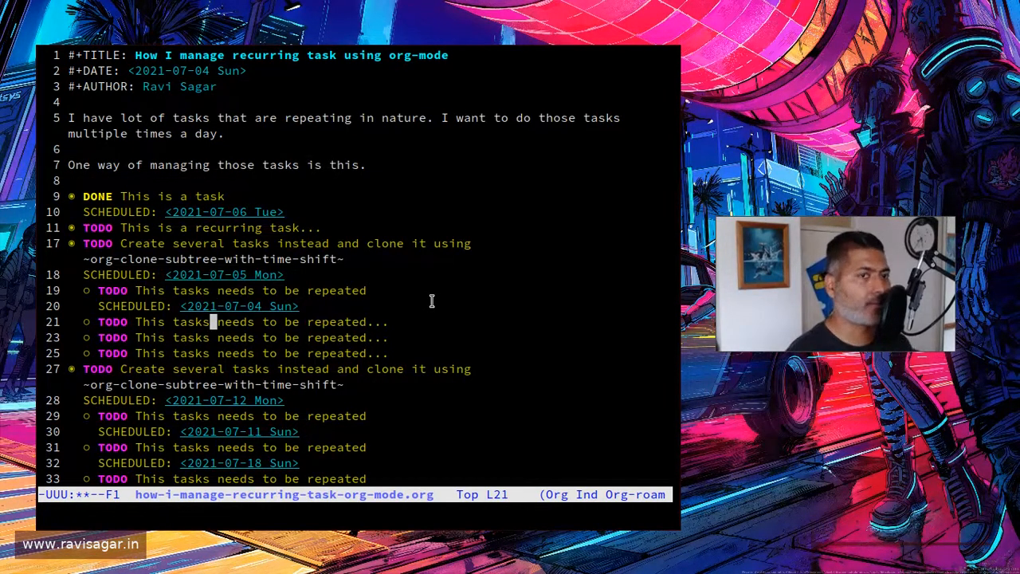
pyautogui.press('Up')
pyautogui.press('Down')
pyautogui.press('Tab')
pyautogui.press('Down')
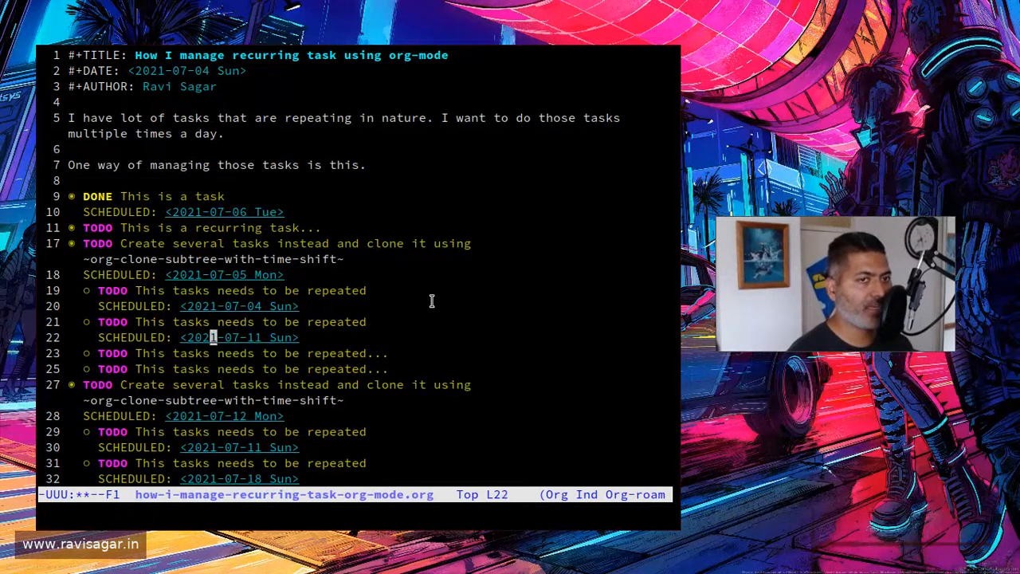
pyautogui.press('Down')
pyautogui.press('Tab')
pyautogui.press('Down')
pyautogui.press('Down')
pyautogui.press('Tab')
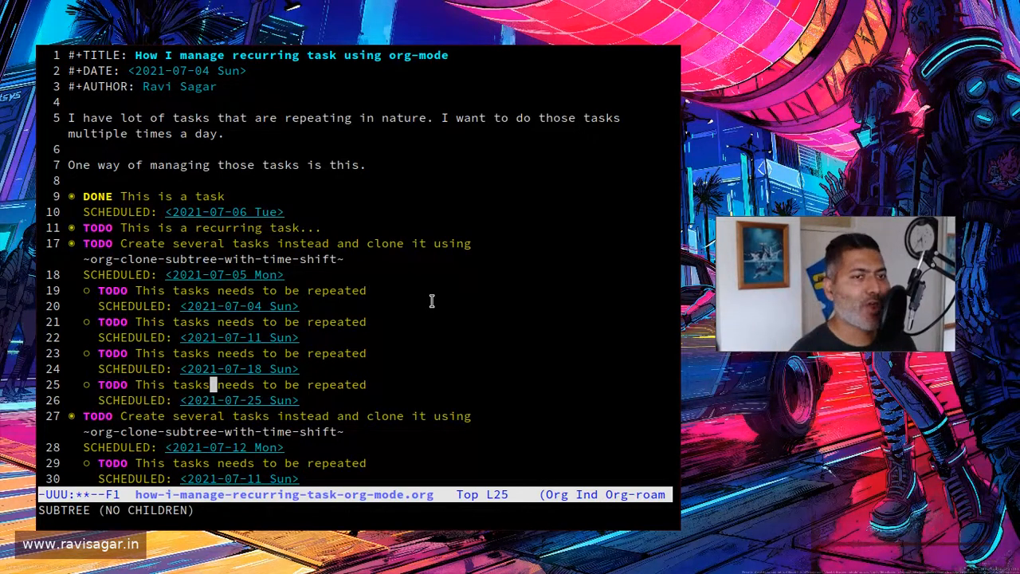
# Step: Review the scheduled dates of the child tasks under the original parent heading, starting from the first one
pyautogui.press('Up')
pyautogui.press('Up')
pyautogui.press('Up')
pyautogui.press('Up')
pyautogui.press('Up')
pyautogui.press('Right')
pyautogui.press('Right')
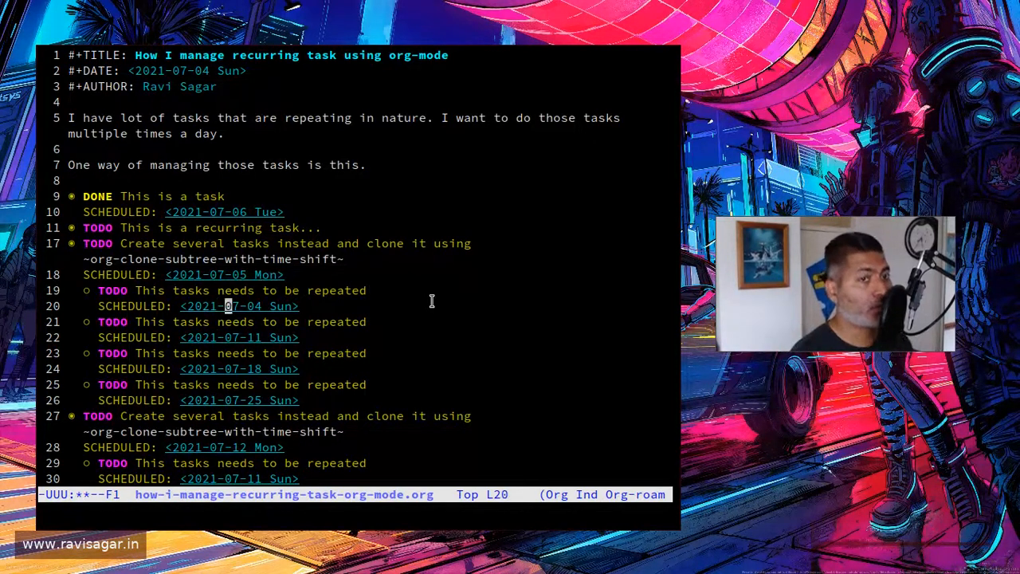
pyautogui.press('Right')
pyautogui.press('Right')
pyautogui.press('Right')
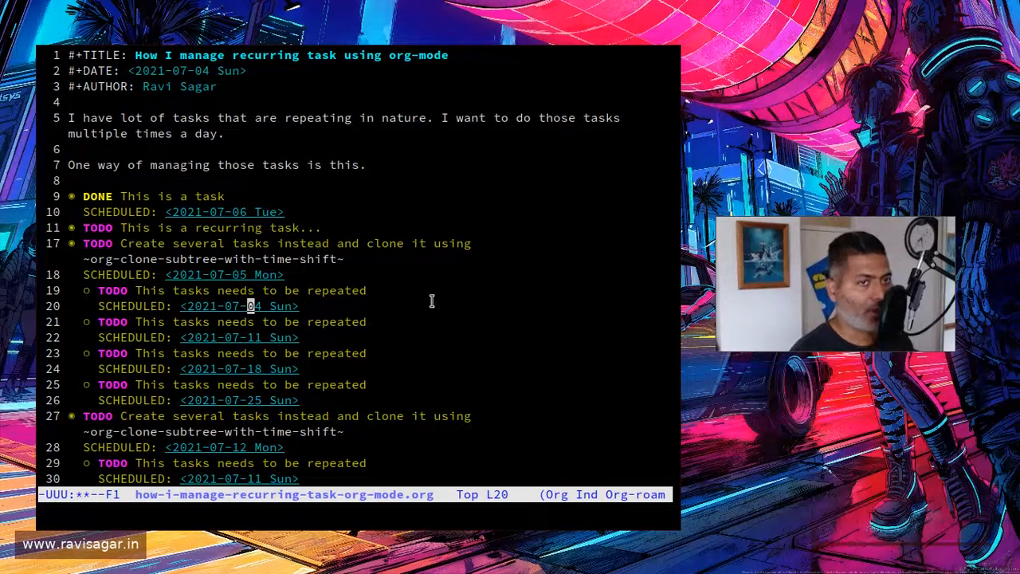
pyautogui.press('Up')
pyautogui.press('Up')
pyautogui.press('Left')
pyautogui.press('Down')
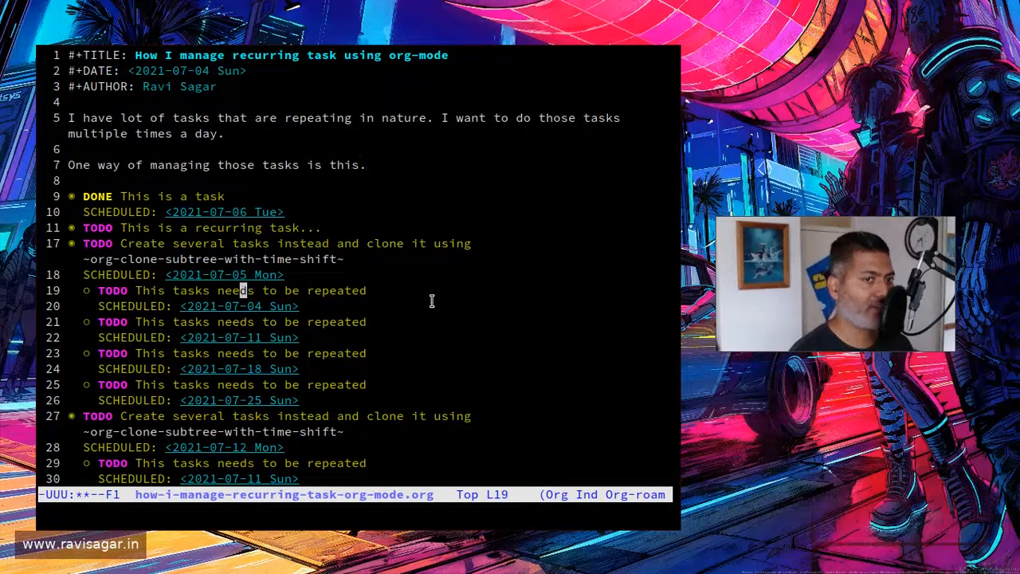
pyautogui.press('Down')
pyautogui.press('Right')
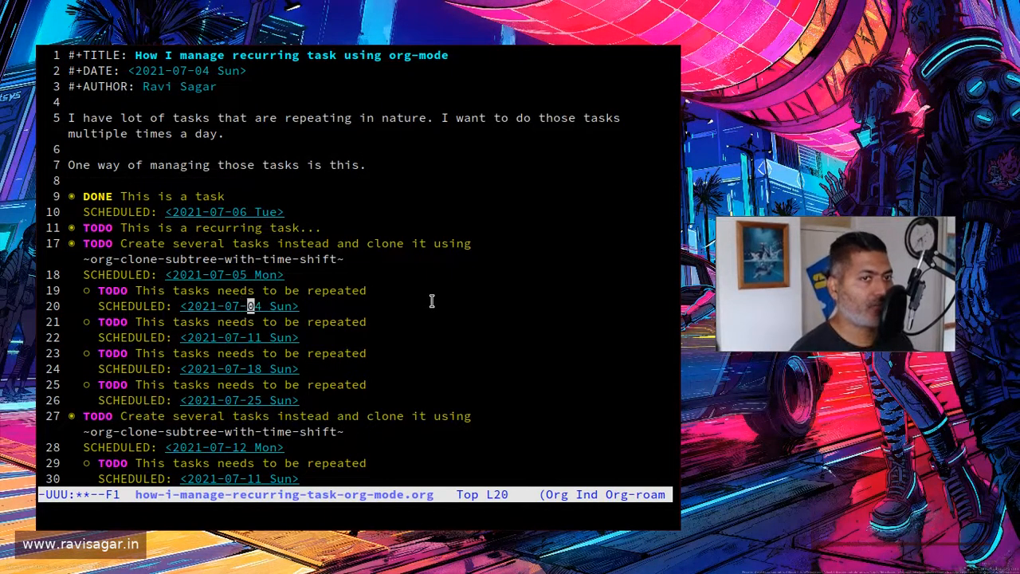
pyautogui.press('Right')
pyautogui.press('Down')
# Step: Reduce the text size to fit more of the cloned subtrees and return to the "This is a recurring task" heading
pyautogui.press('Down')
pyautogui.press('Down')
pyautogui.press('Down')
pyautogui.press('Down')
pyautogui.press('Down')
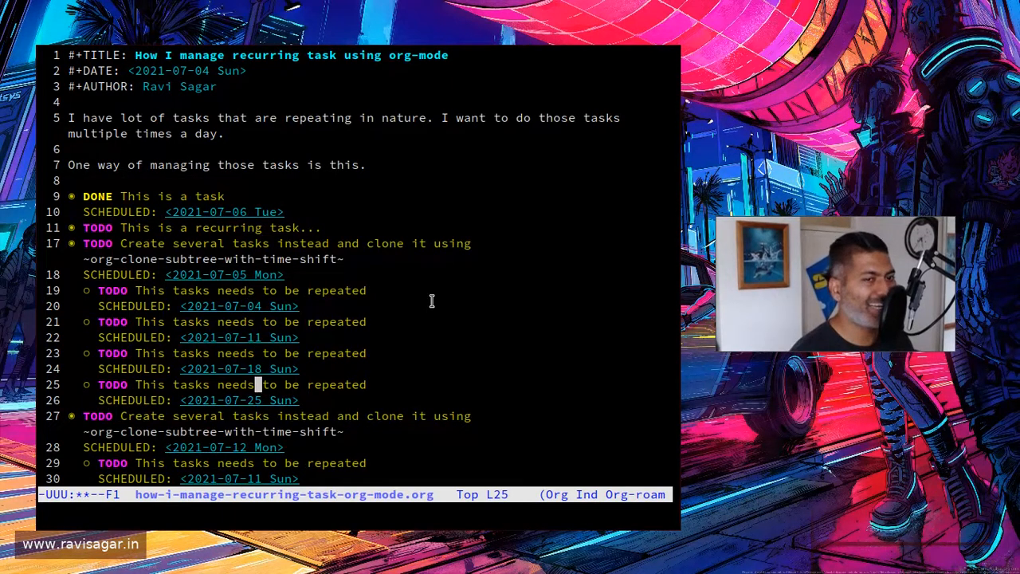
pyautogui.press('Down')
pyautogui.press('Down')
pyautogui.press('Down')
pyautogui.press('Down')
pyautogui.press('Down')
pyautogui.press('Down')
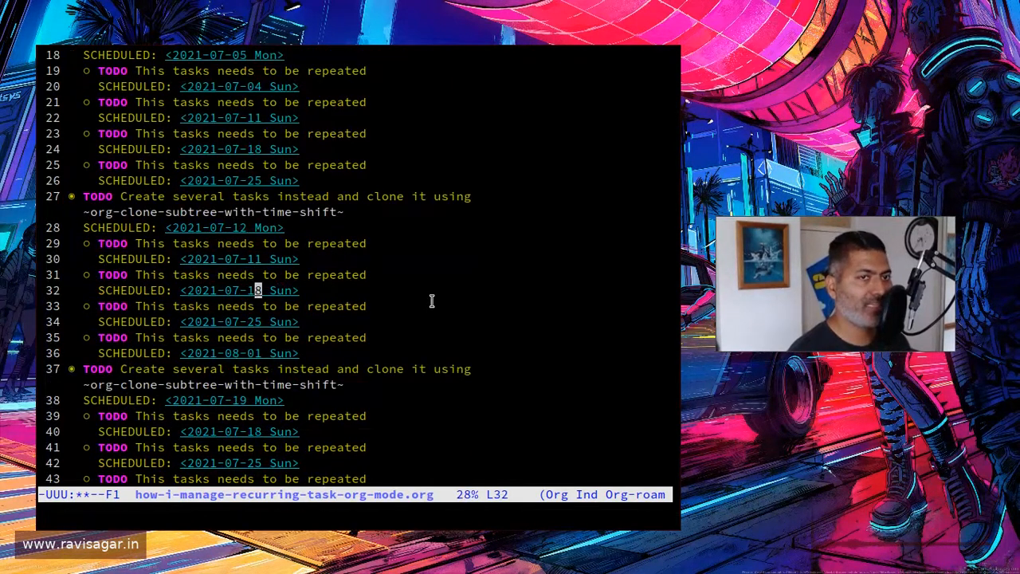
pyautogui.hotkey('ctrl', '-')
pyautogui.press('Up')
pyautogui.press('Up')
pyautogui.press('Up')
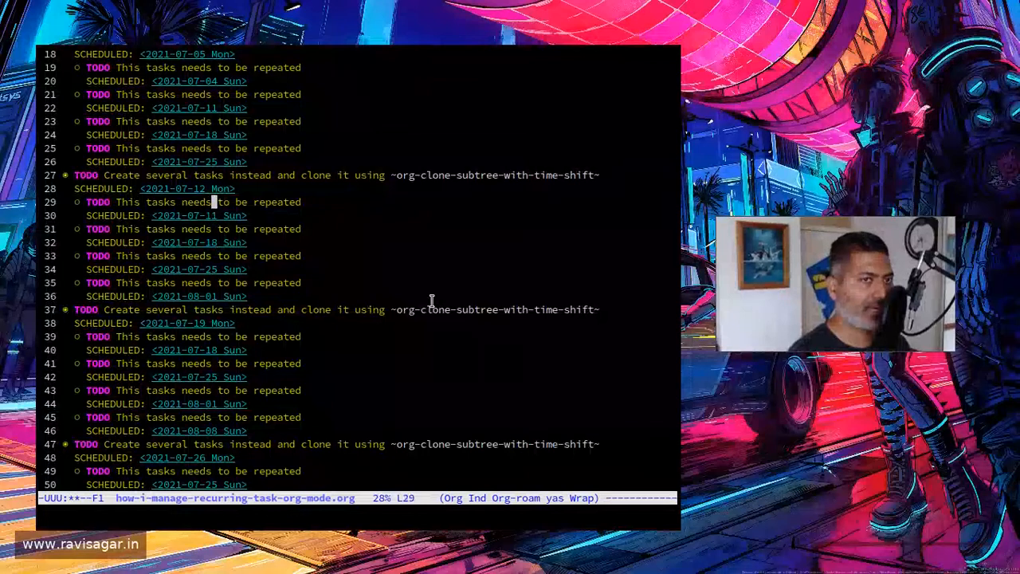
pyautogui.press('Up')
pyautogui.press('Up')
pyautogui.press('Up')
pyautogui.press('Up')
pyautogui.press('Up')
pyautogui.press('Up')
pyautogui.press('Up')
pyautogui.press('Up')
pyautogui.press('Up')
pyautogui.press('Up')
pyautogui.press('Up')
pyautogui.press('Up')
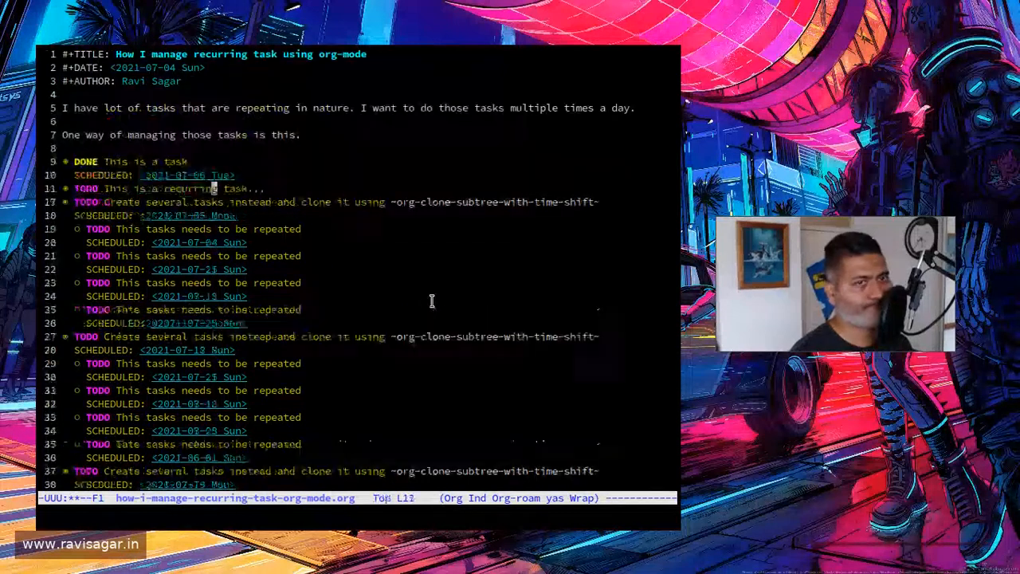
# Step: Examine how the scheduled dates of the cloned parent headings and their child tasks shift from one clone to the next
pyautogui.press('Down')
pyautogui.press('Down')
pyautogui.press('Down')
pyautogui.press('Down')
pyautogui.press('Down')
pyautogui.press('Down')
pyautogui.press('Down')
pyautogui.press('Down')
pyautogui.press('Down')
pyautogui.press('Down')
pyautogui.press('Down')
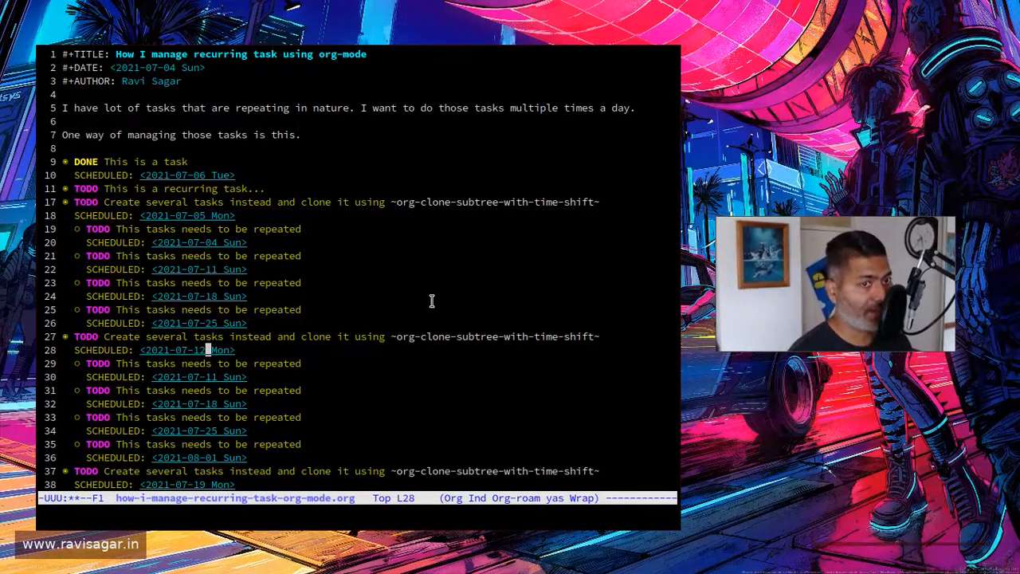
pyautogui.press('Down')
pyautogui.press('Down')
pyautogui.press('Down')
pyautogui.press('Down')
pyautogui.press('Down')
pyautogui.press('Down')
pyautogui.press('Down')
pyautogui.press('Down')
pyautogui.press('Down')
pyautogui.press('Down')
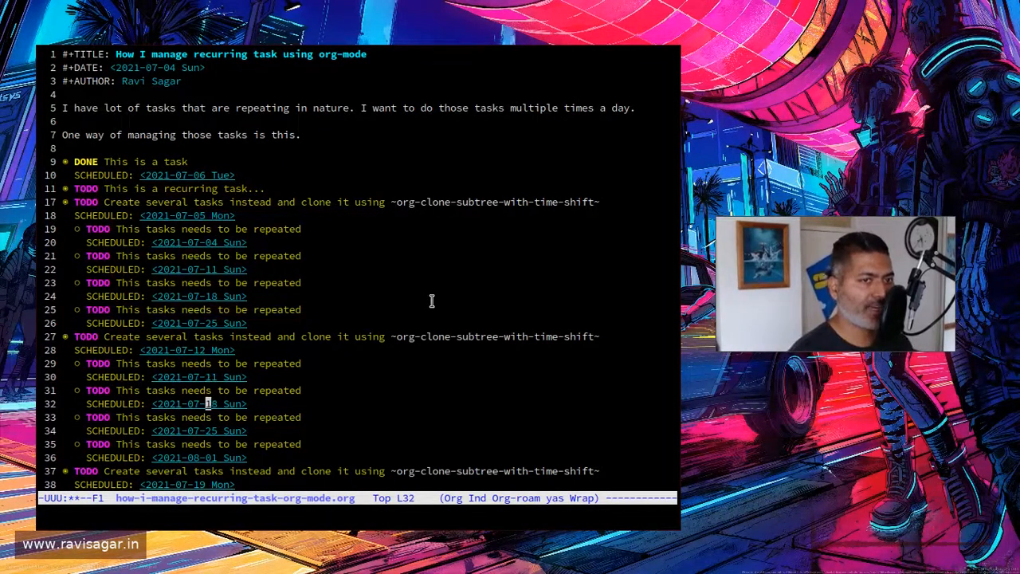
pyautogui.press('Up')
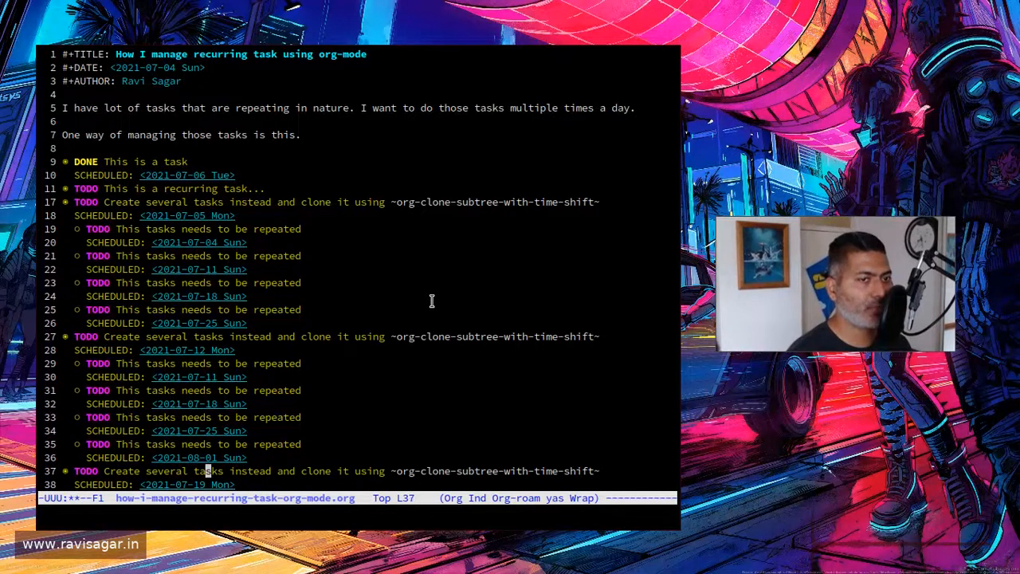
pyautogui.press('Down')
pyautogui.press('Down')
pyautogui.press('Down')
pyautogui.press('Up')
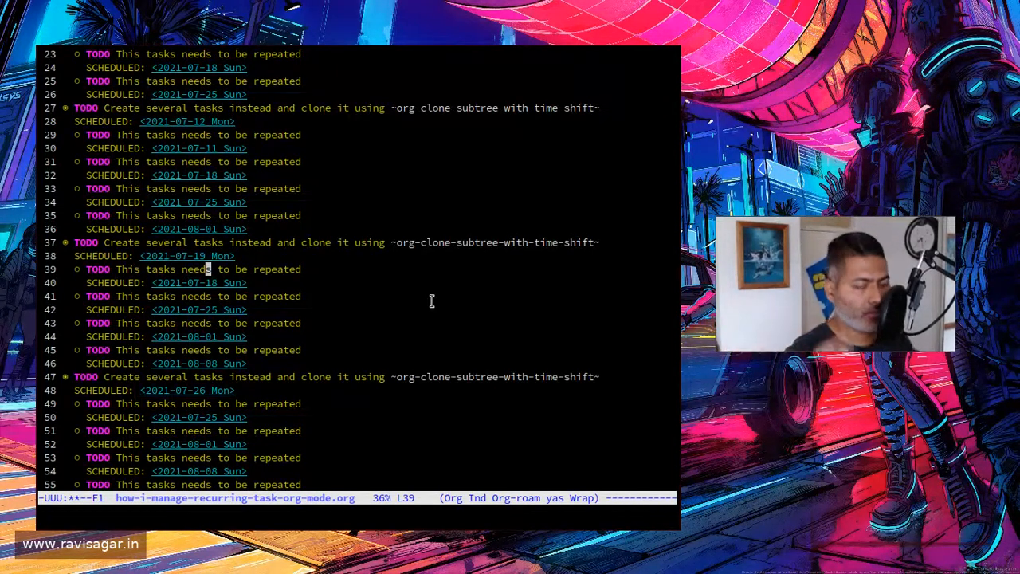
# Step: Undo the cloning of the "Create several tasks" subtree and return to the "This is a task" heading
pyautogui.hotkey('ctrl', '/')
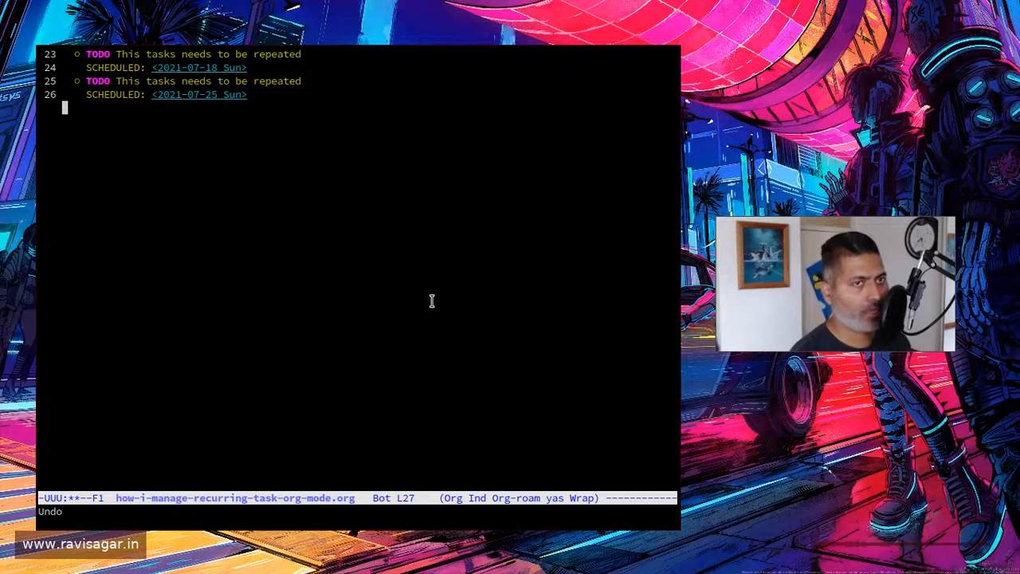
pyautogui.press('Up')
pyautogui.press('Up')
pyautogui.press('Up')
pyautogui.press('Up')
pyautogui.press('Up')
pyautogui.press('Up')
pyautogui.press('Up')
pyautogui.press('Up')
pyautogui.press('Up')
pyautogui.press('Up')
pyautogui.press('Up')
pyautogui.press('Up')
pyautogui.press('Up')
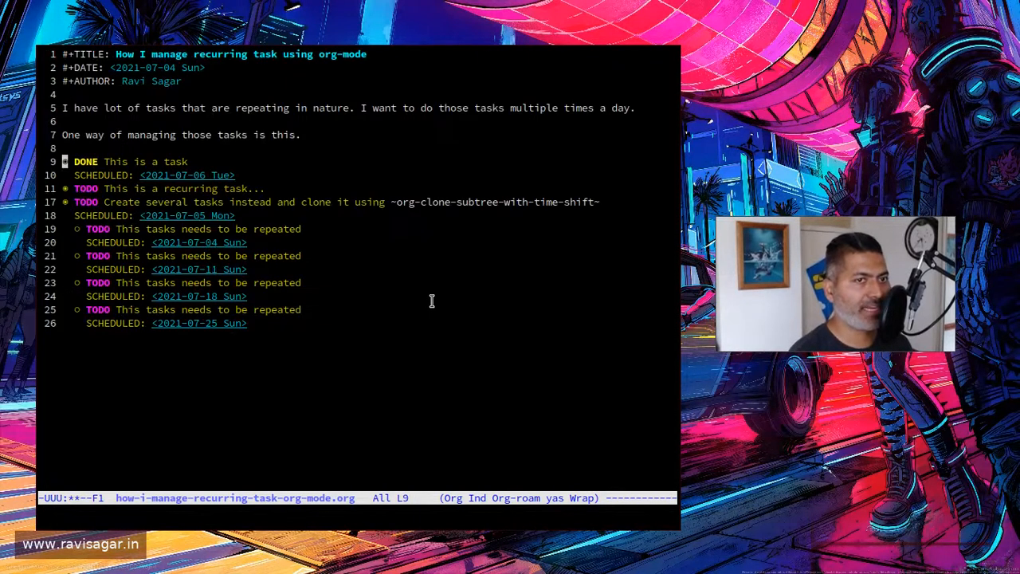
# Step: Cycle the visibility of the "Create several tasks" heading until its child headings show without their scheduled dates
pyautogui.press('Down')
pyautogui.press('Down')
pyautogui.press('Down')
pyautogui.press('Tab')
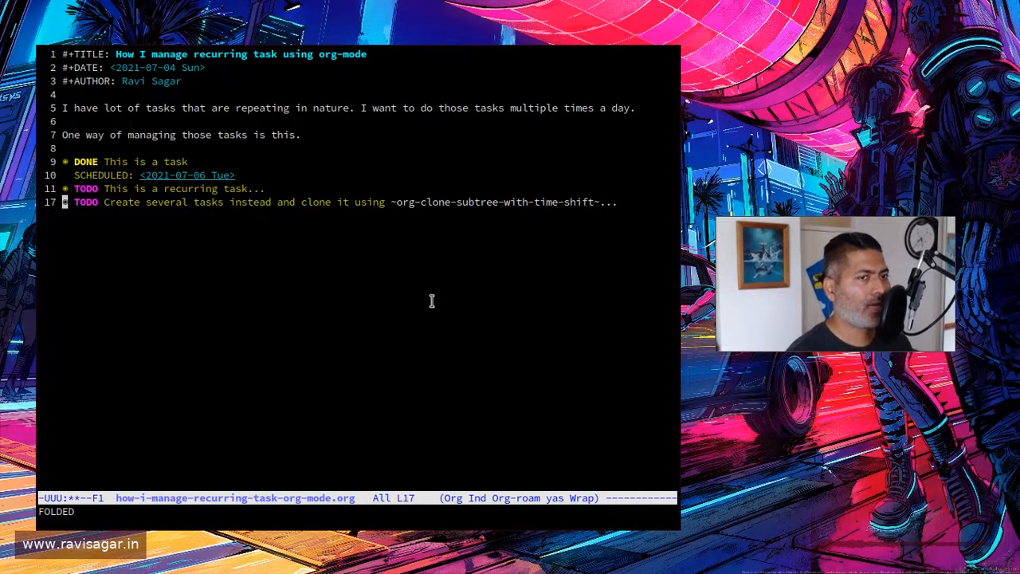
pyautogui.press('Tab')
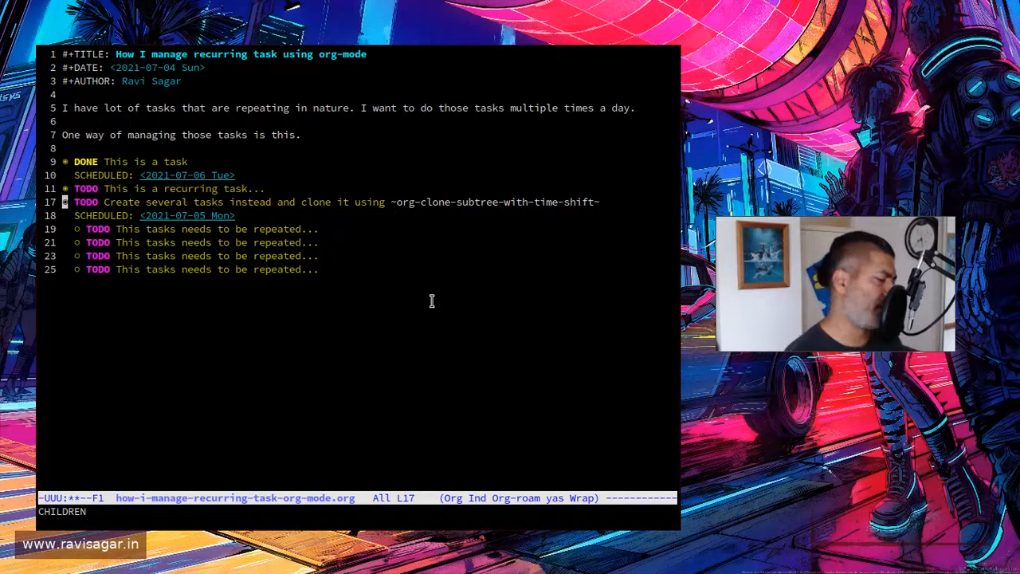
# Step: Fold the "Create several tasks" heading completely and save the file
pyautogui.hotkey('ctrl', 'x')
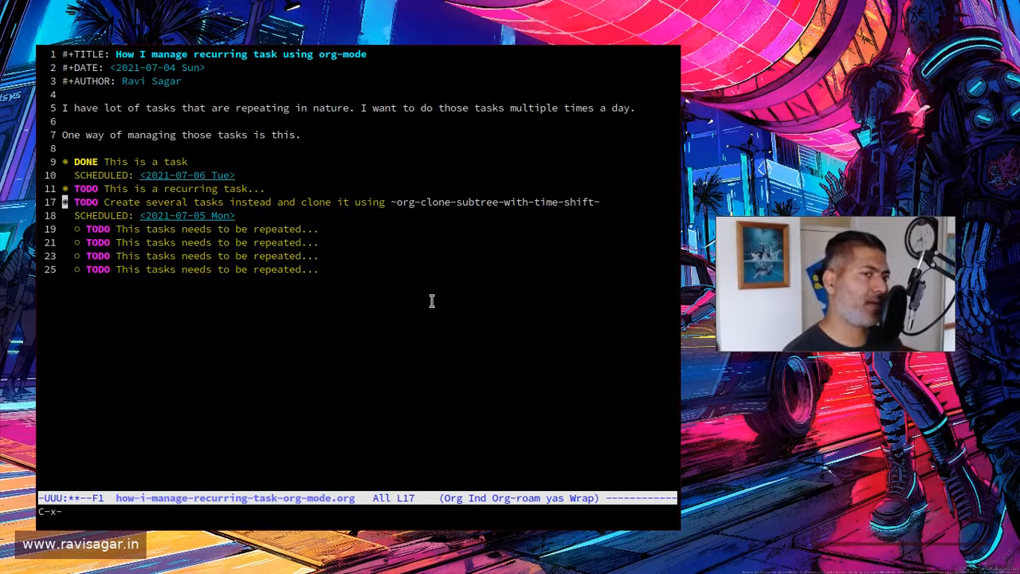
pyautogui.press('Down')
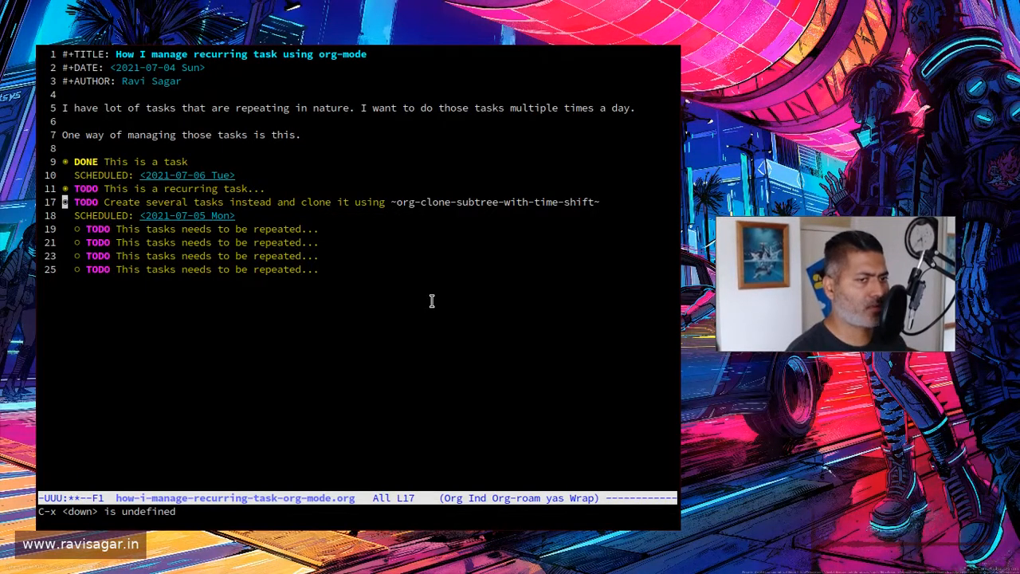
pyautogui.press('Down')
pyautogui.press('Up')
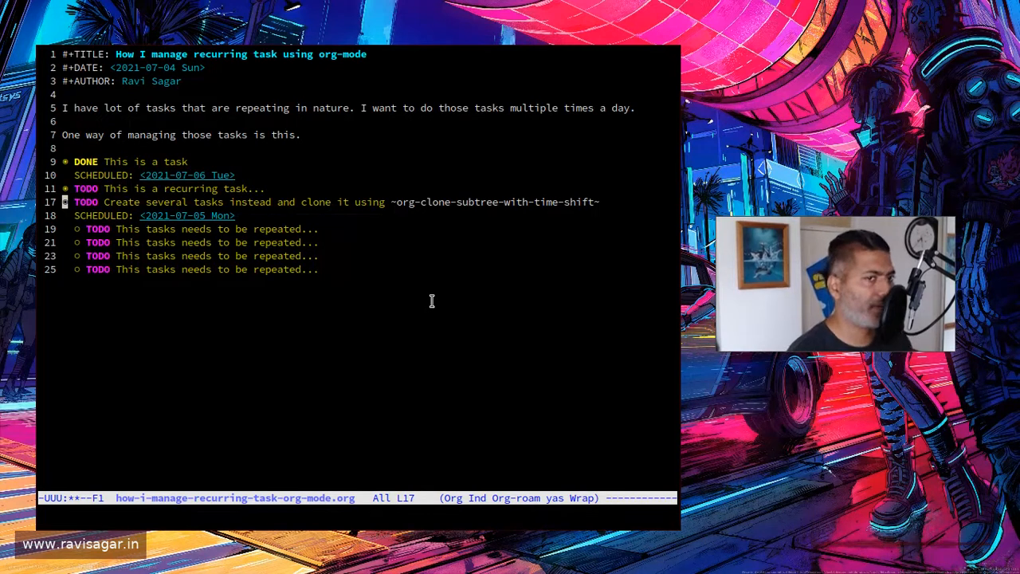
pyautogui.press('Tab')
pyautogui.hotkey('ctrl', 'x')
pyautogui.hotkey('ctrl', 's')
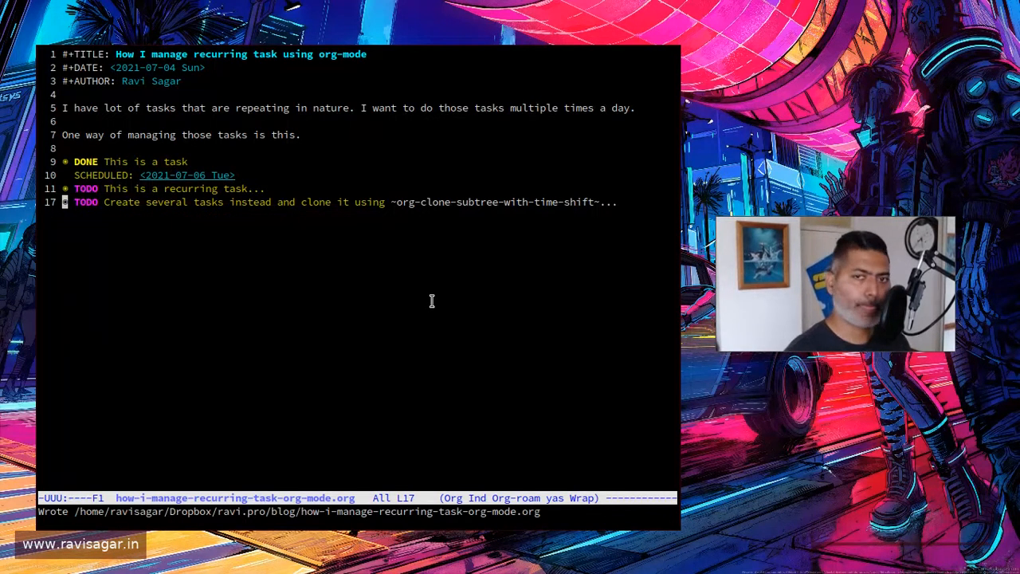
# Step: Unfold the "Create several tasks" heading and expand its second child task to show the scheduled date
pyautogui.press('Tab')
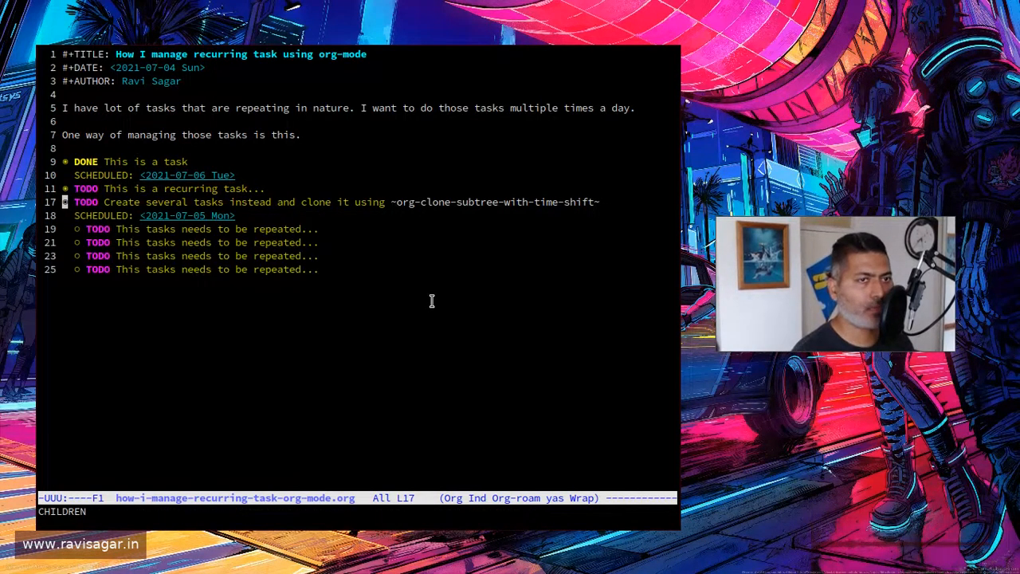
pyautogui.press('Down')
pyautogui.press('Down')
pyautogui.press('Down')
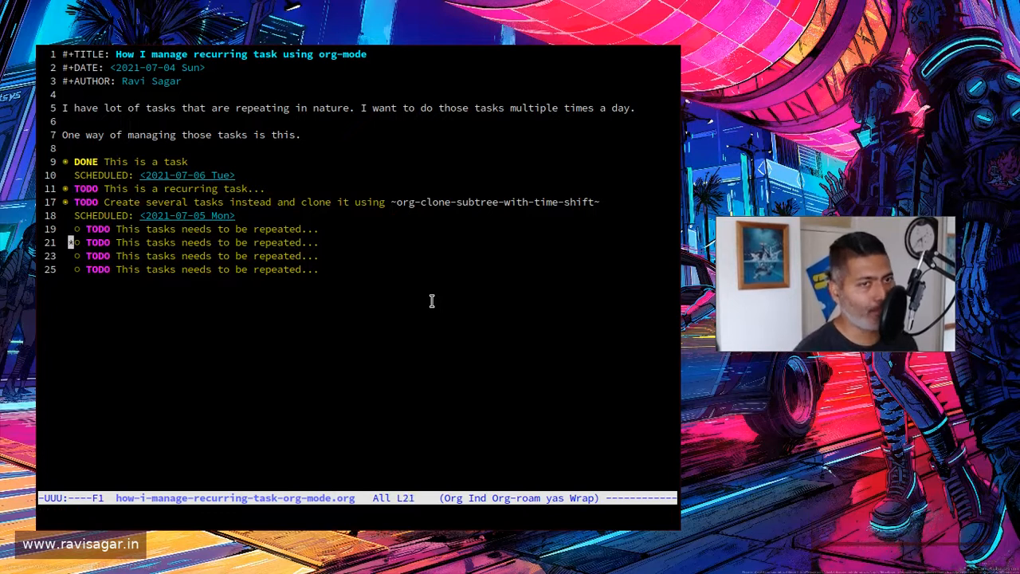
pyautogui.press('Right')
pyautogui.press('Right')
pyautogui.press('Right')
pyautogui.press('Right')
pyautogui.press('Right')
pyautogui.press('Right')
pyautogui.press('Right')
pyautogui.press('Right')
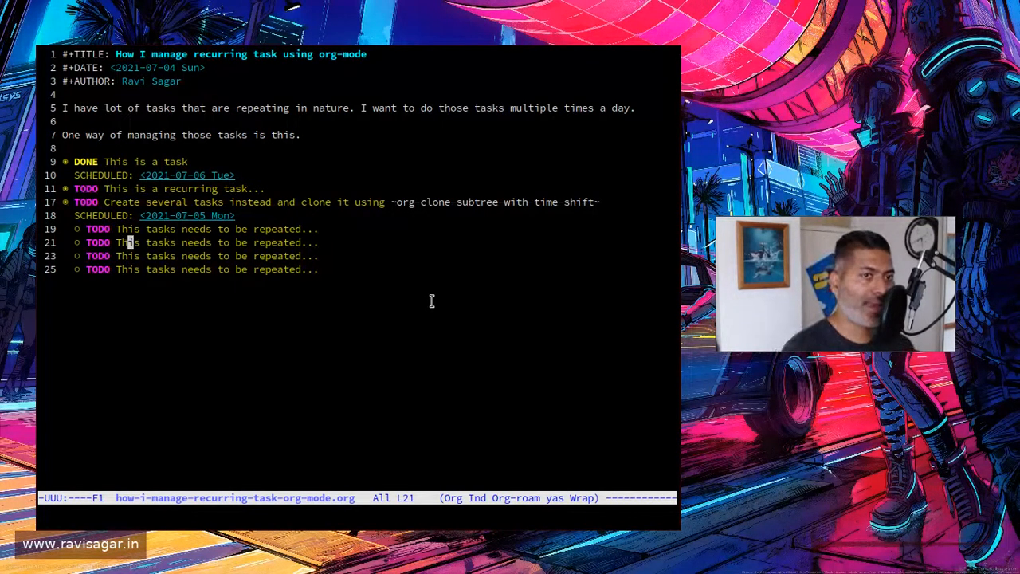
pyautogui.hotkey('alt', 'f')
pyautogui.hotkey('alt', 'f')
pyautogui.hotkey('alt', 'f')
pyautogui.hotkey('alt', 'f')
pyautogui.press('Tab')
pyautogui.hotkey('ctrl', 'f')
pyautogui.hotkey('ctrl', 'f')
pyautogui.hotkey('ctrl', 'f')
pyautogui.hotkey('ctrl', 'f')
pyautogui.hotkey('ctrl', 'f')
pyautogui.hotkey('ctrl', 'f')
pyautogui.hotkey('ctrl', 'f')
pyautogui.hotkey('ctrl', 'f')
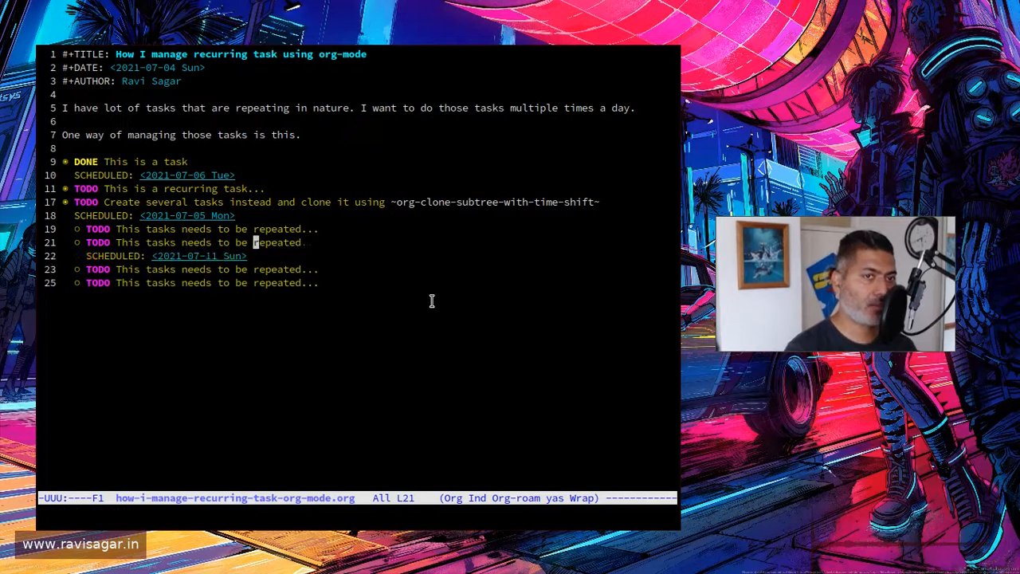
# Step: Replace the second child task's title with "This is the changed title of the task", keeping its TODO keyword
pyautogui.hotkey('ctrl', 'n')
pyautogui.hotkey('ctrl', 'a')
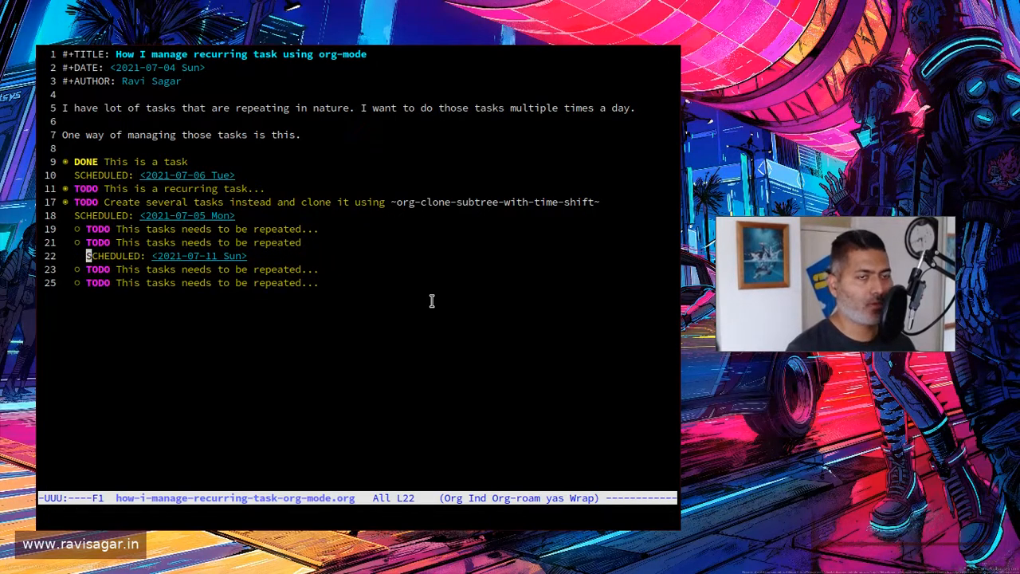
pyautogui.hotkey('ctrl', 'b')
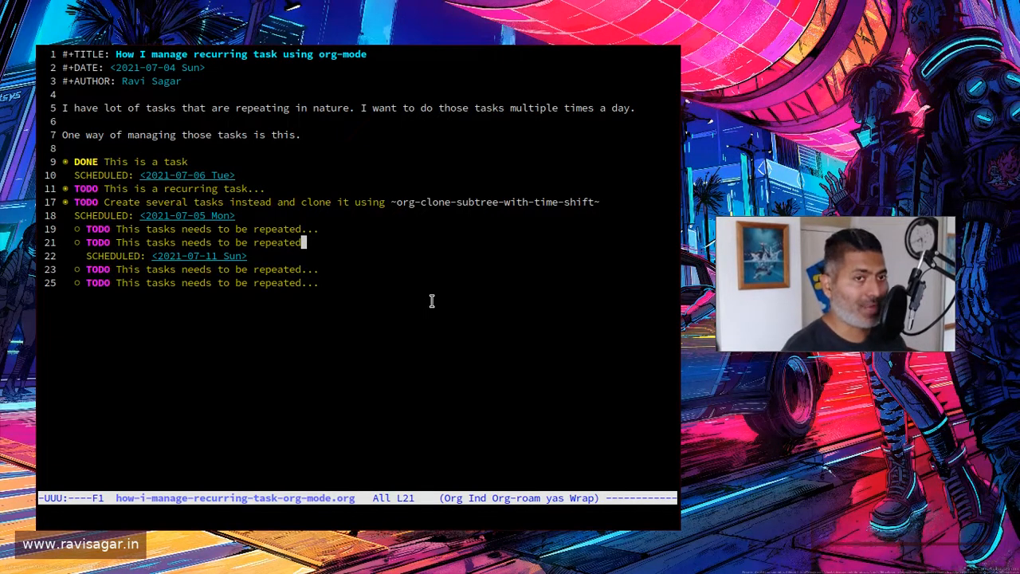
pyautogui.press('BackSpace')
pyautogui.press('BackSpace')
pyautogui.press('BackSpace')
pyautogui.press('BackSpace')
pyautogui.press('BackSpace')
pyautogui.press('BackSpace')
pyautogui.press('BackSpace')
pyautogui.press('BackSpace')
pyautogui.press('BackSpace')
pyautogui.press('BackSpace')
pyautogui.press('BackSpace')
pyautogui.press('BackSpace')
pyautogui.press('BackSpace')
pyautogui.press('BackSpace')
pyautogui.press('BackSpace')
pyautogui.press('BackSpace')
pyautogui.press('BackSpace')
pyautogui.press('BackSpace')
pyautogui.press('BackSpace')
pyautogui.press('BackSpace')
pyautogui.press('BackSpace')
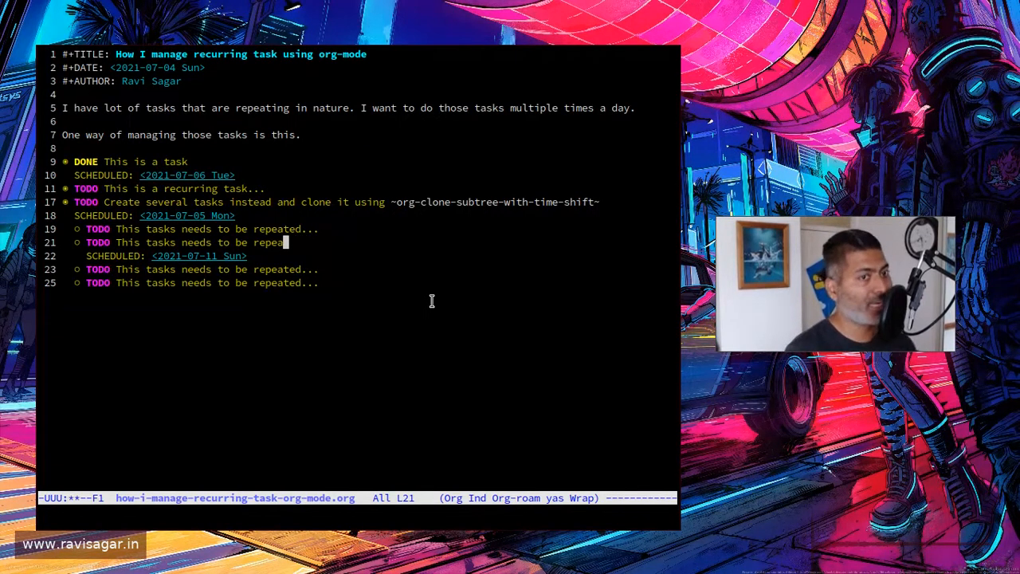
pyautogui.press('BackSpace')
pyautogui.press('BackSpace')
pyautogui.press('BackSpace')
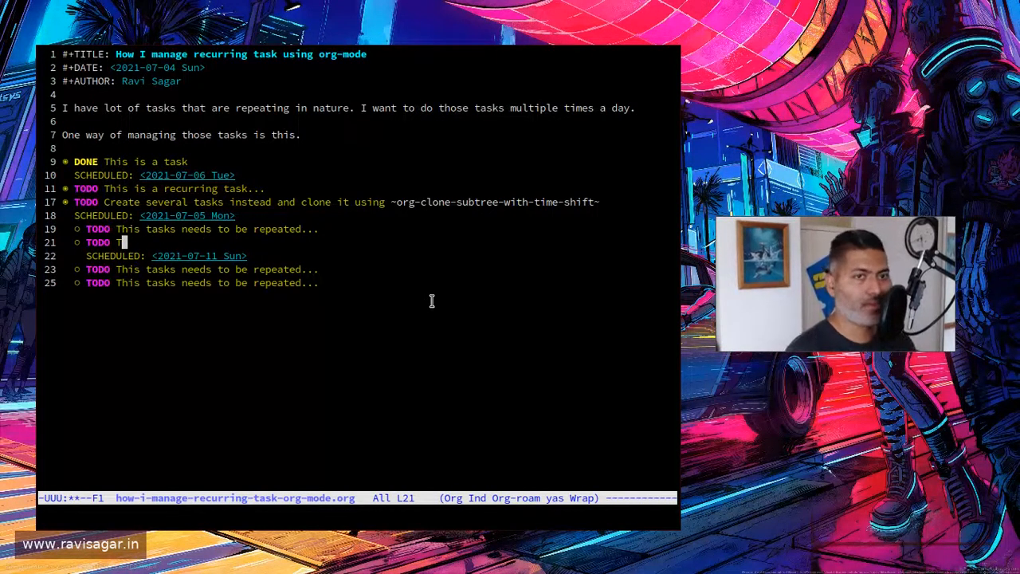
pyautogui.press('BackSpace')
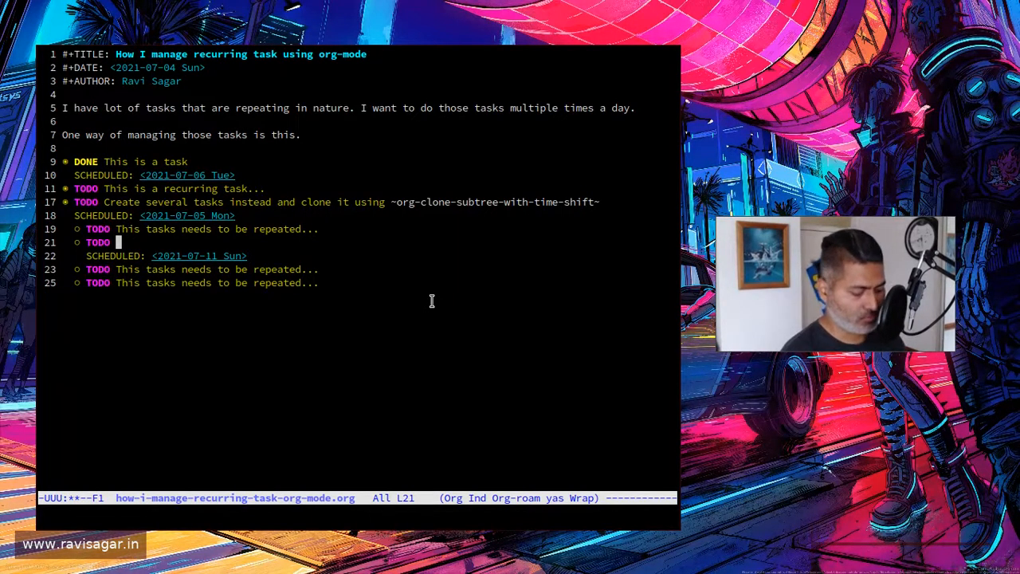
pyautogui.write('This is the ch')
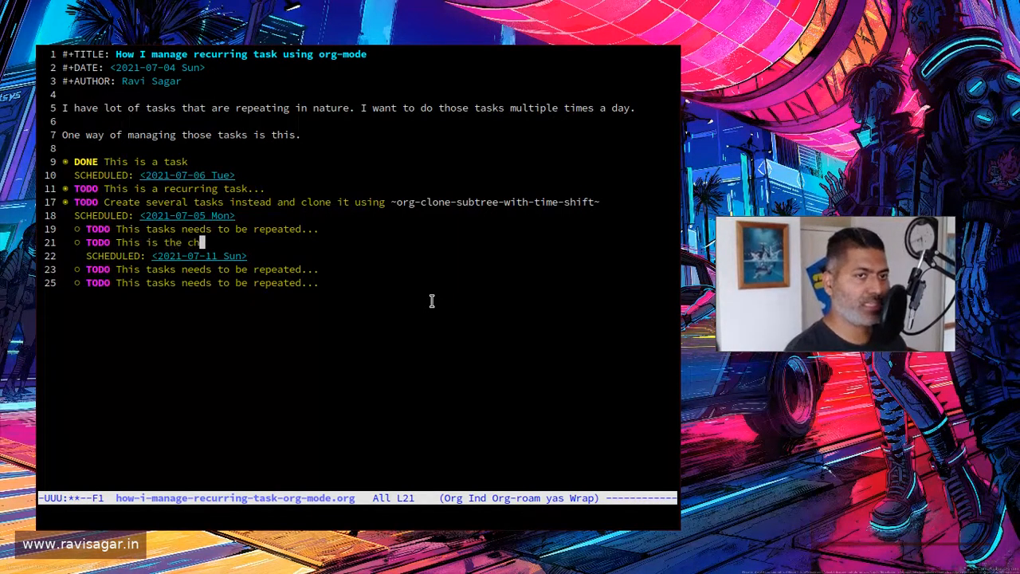
pyautogui.write('anged ')
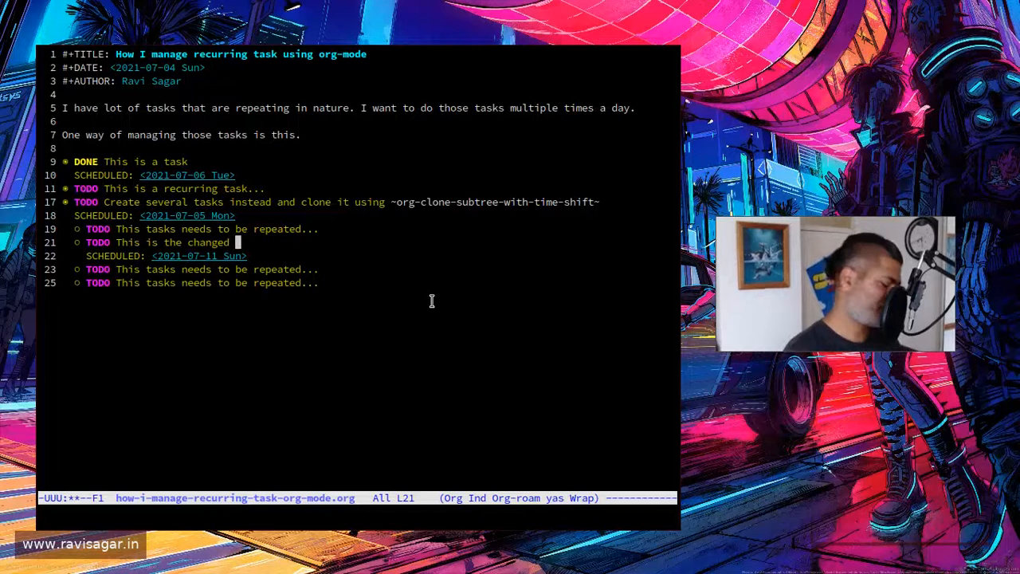
pyautogui.write('title of ')
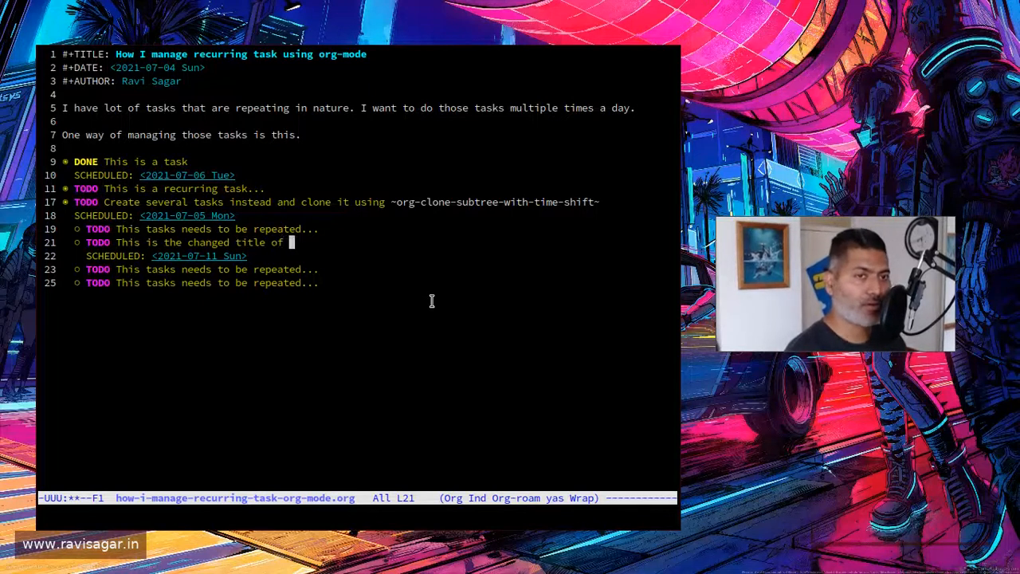
pyautogui.write('the task')
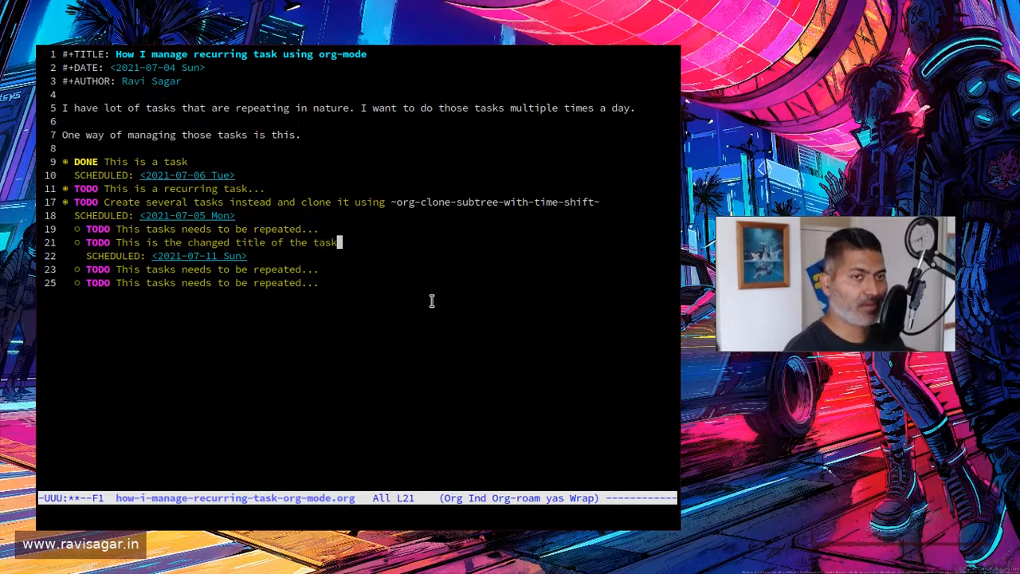
# Step: Save the file with the renamed child task and leave text insertion
pyautogui.hotkey('ctrl', 'x')
pyautogui.hotkey('ctrl', 's')
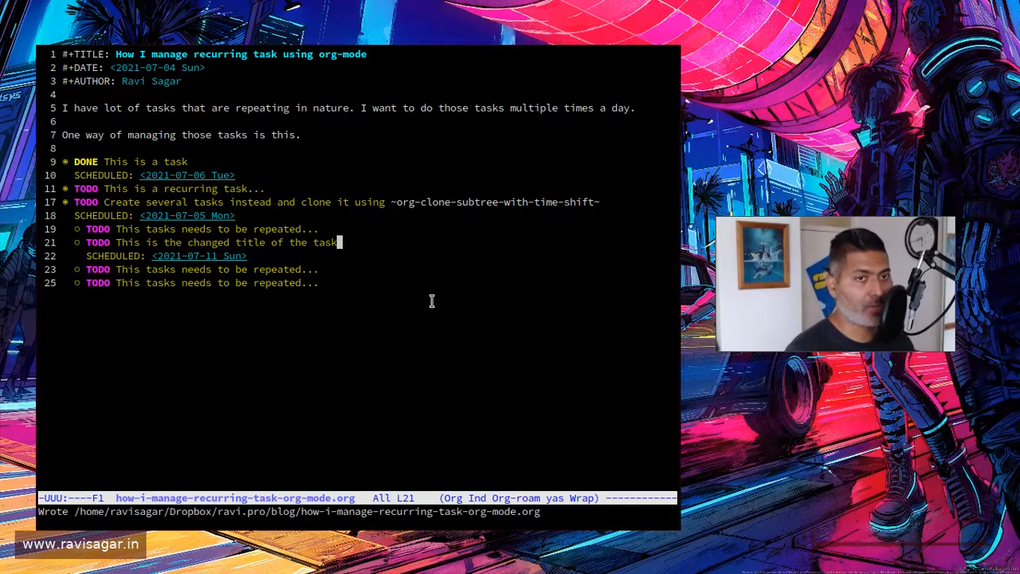
pyautogui.press('Escape')
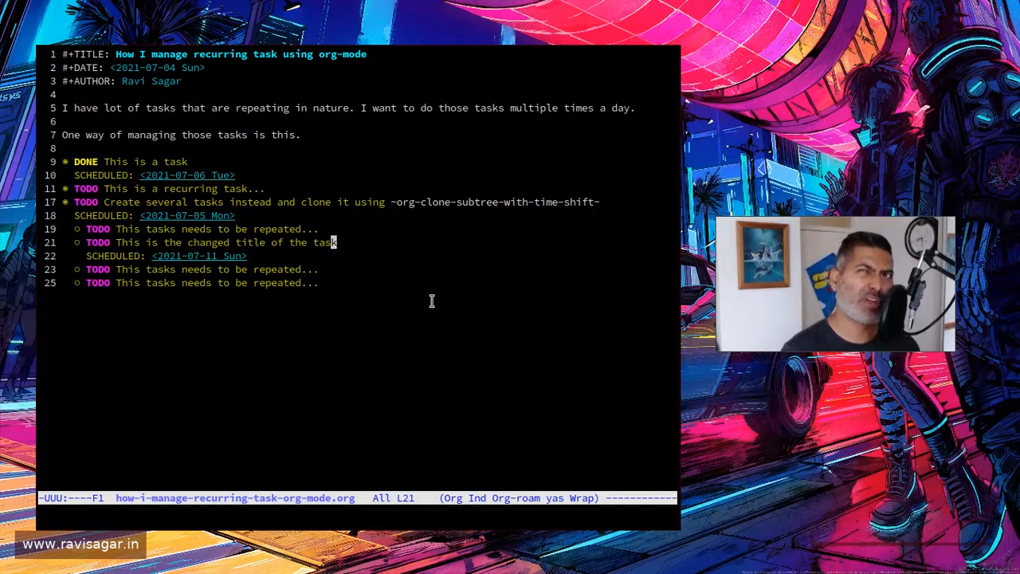